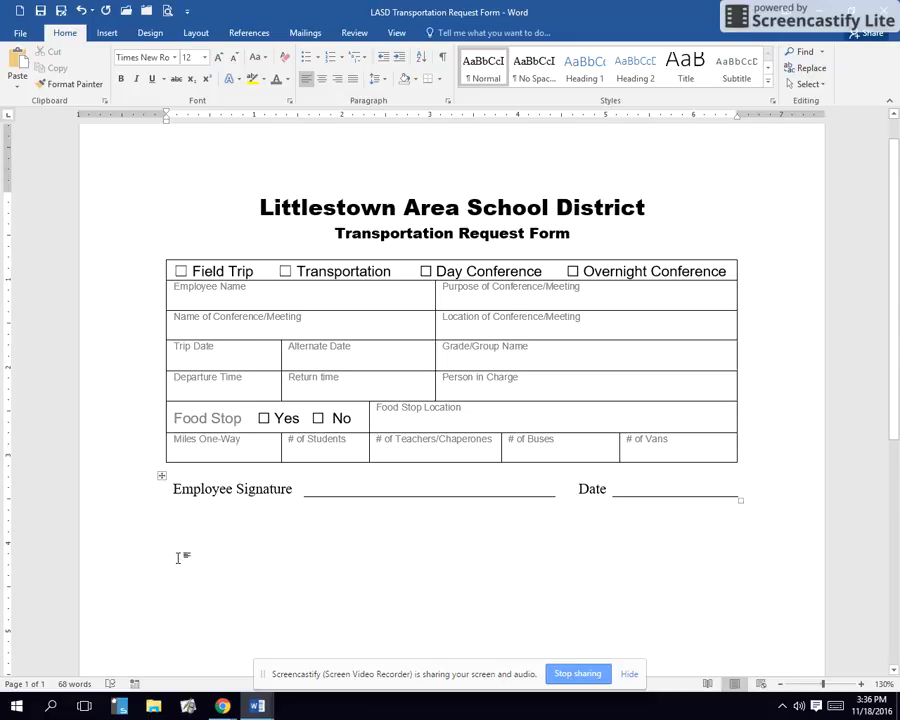
# Switch to the LASD Trans Table Demo file document and place the cursor in the Return time cell of the form table
pyautogui.moveTo(253, 712)
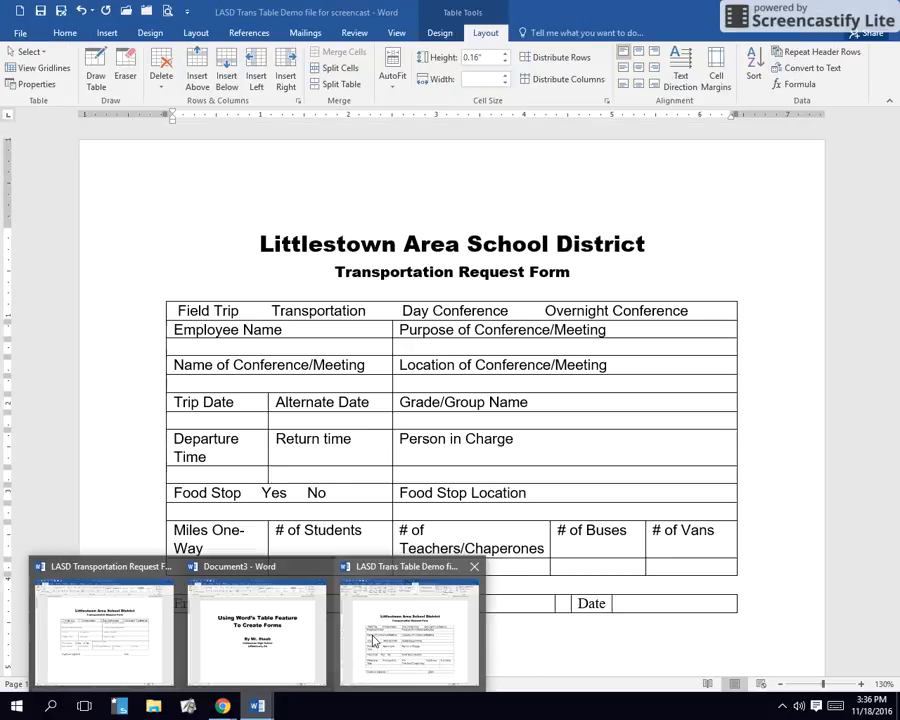
pyautogui.click(373, 635)
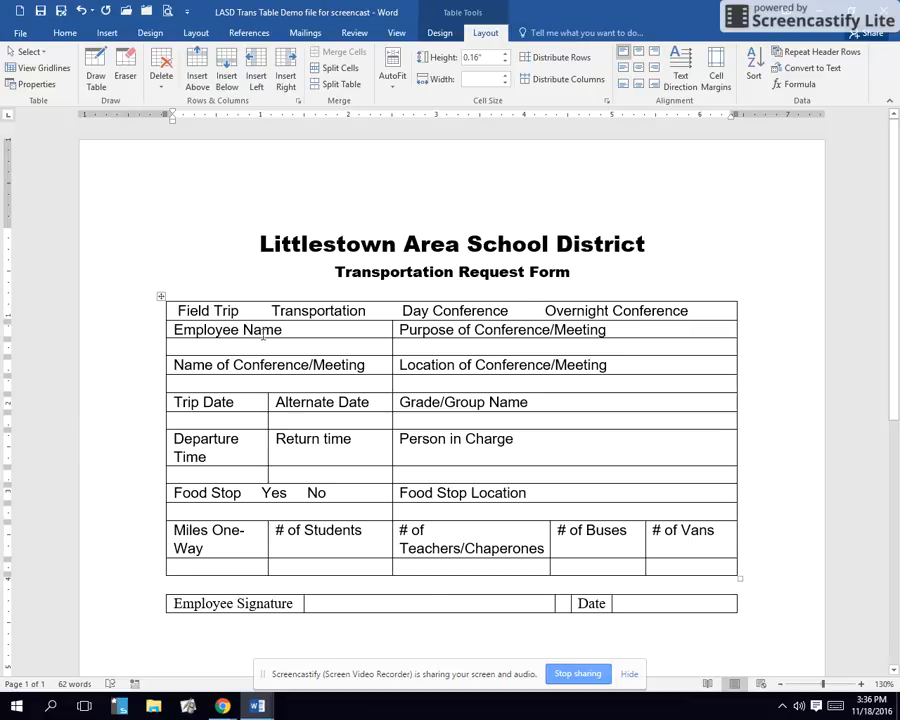
pyautogui.click(344, 599)
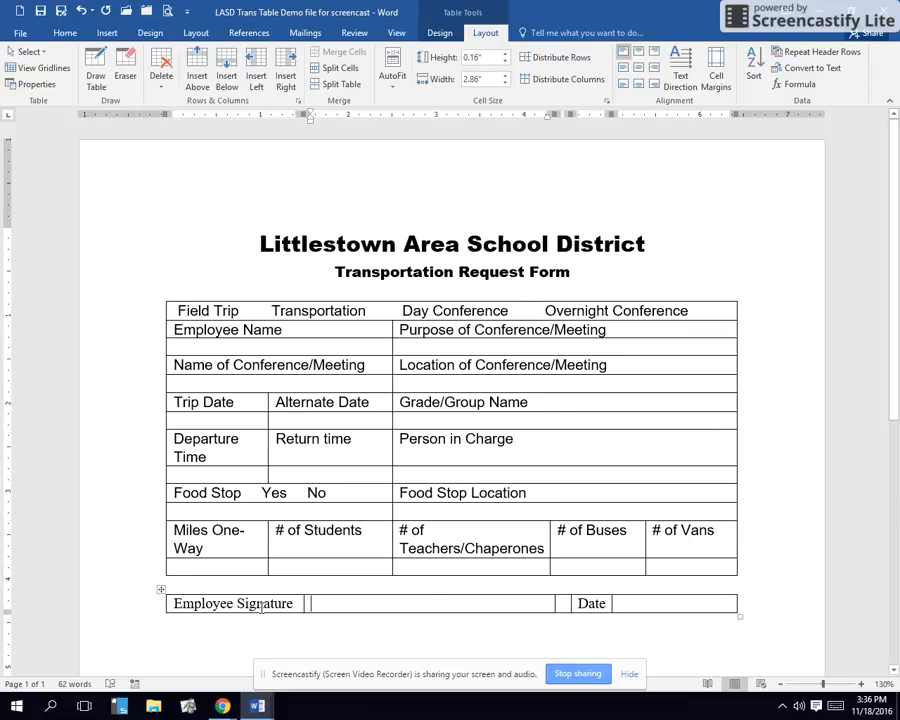
pyautogui.click(374, 457)
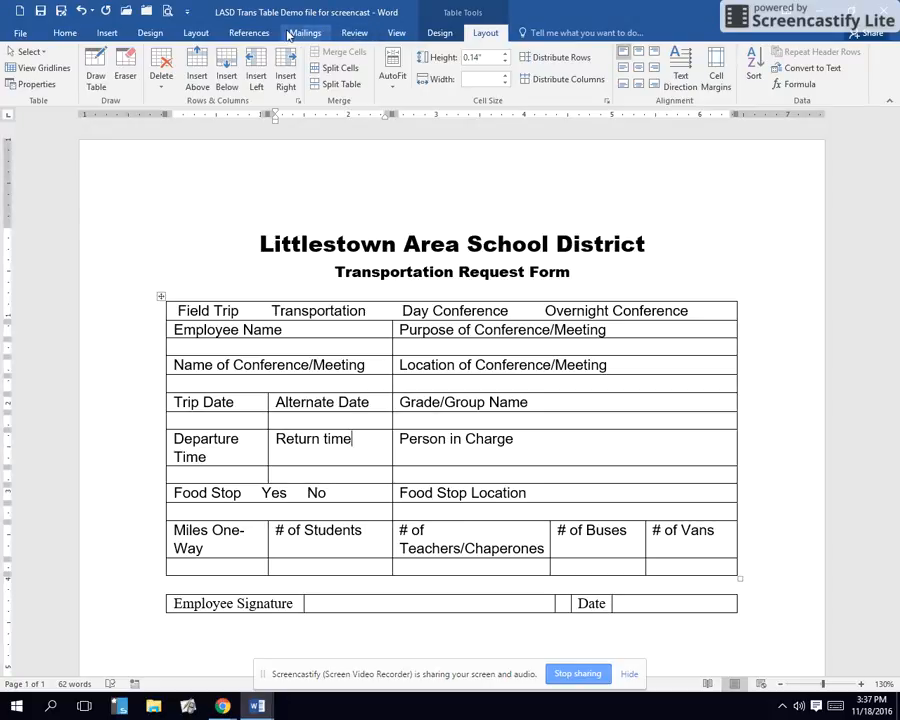
# Customize the ribbon to show the Developer tab
pyautogui.rightClick(346, 35)
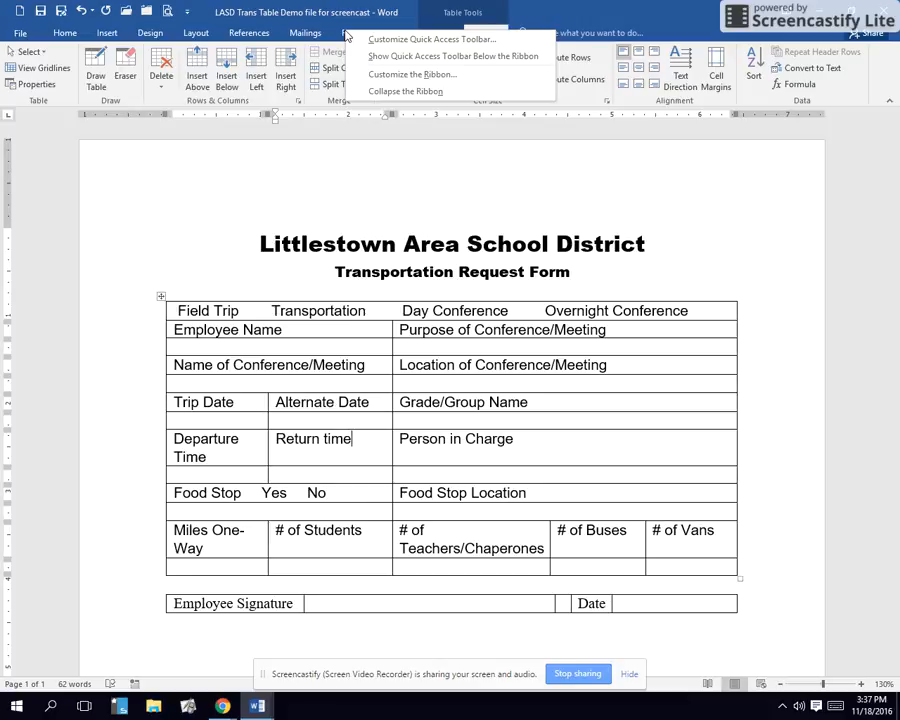
pyautogui.click(399, 76)
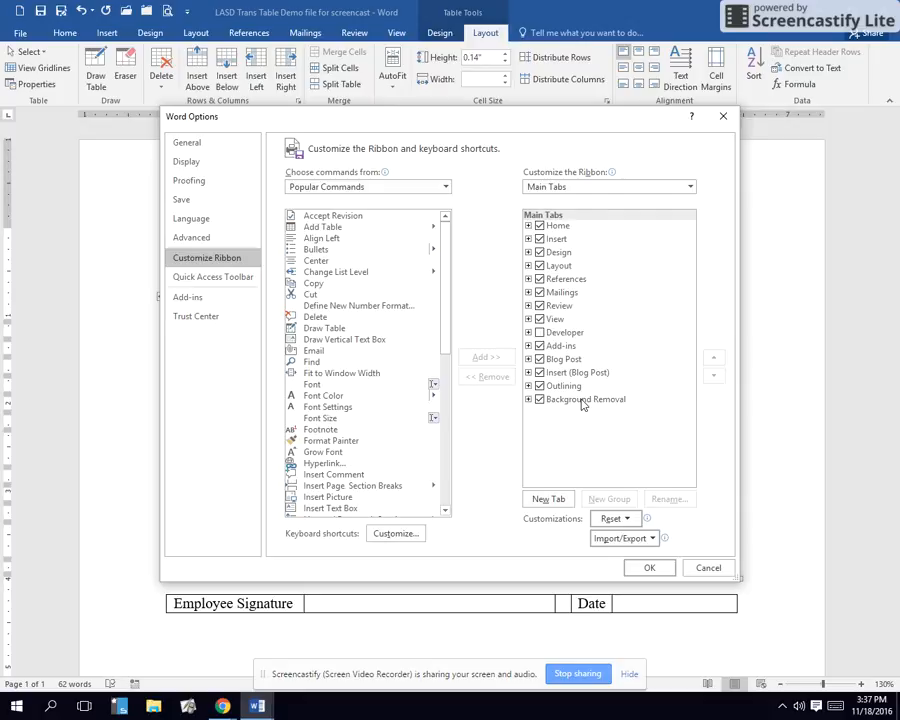
pyautogui.click(539, 333)
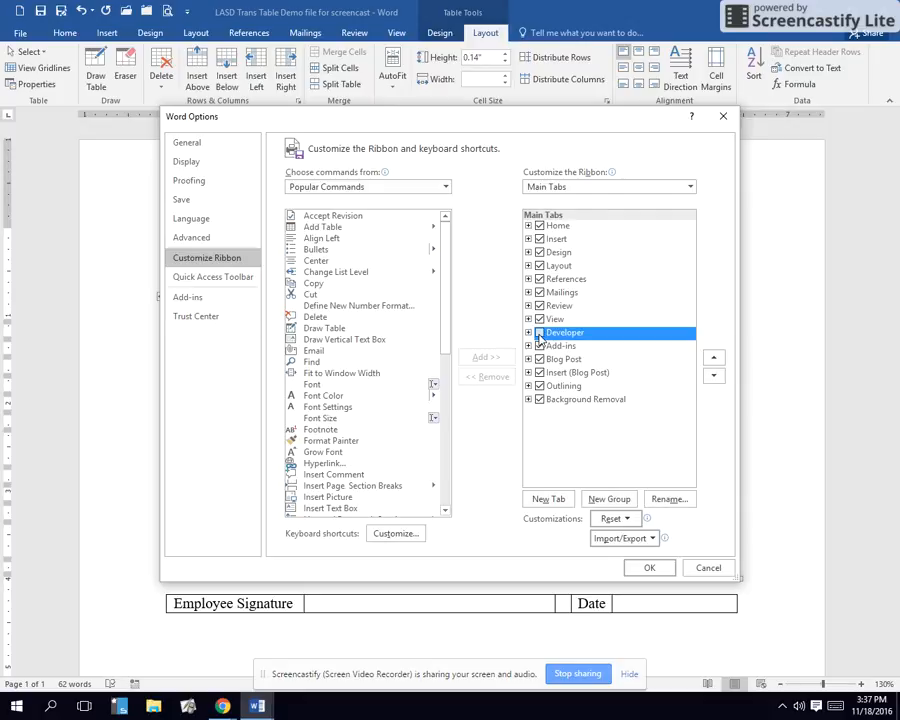
pyautogui.click(647, 567)
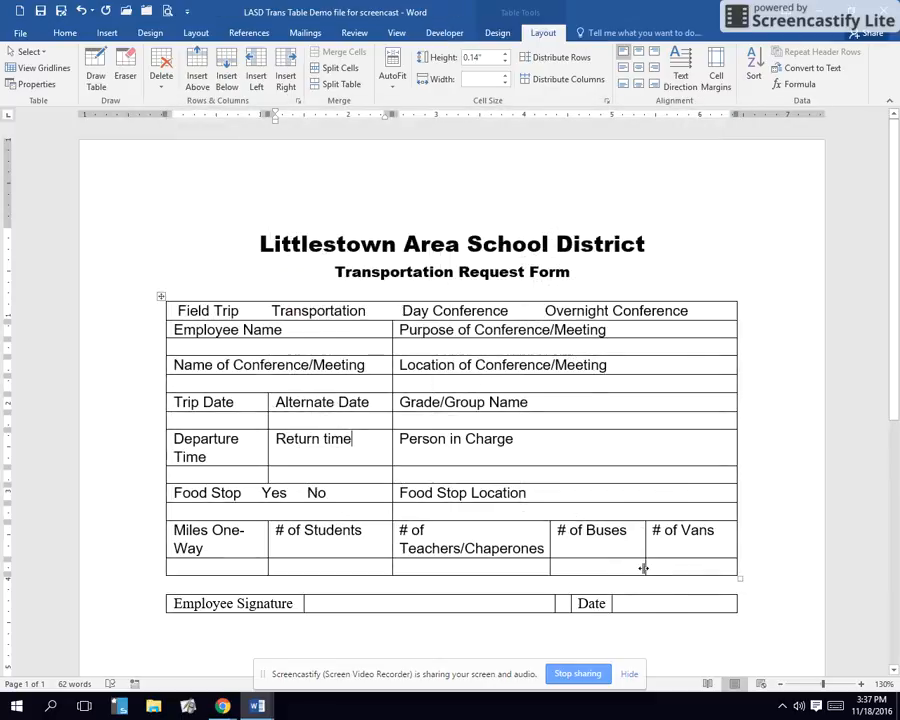
# Insert check box content controls before Field Trip, Transportation, Day Conference and Overnight Conference in the table's first row
pyautogui.click(445, 33)
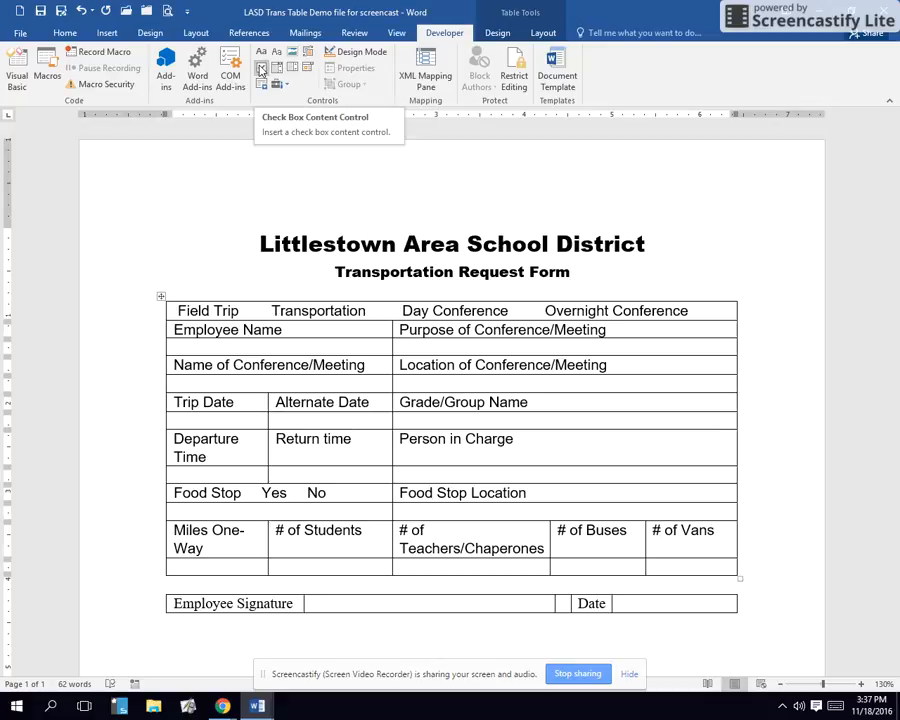
pyautogui.click(176, 311)
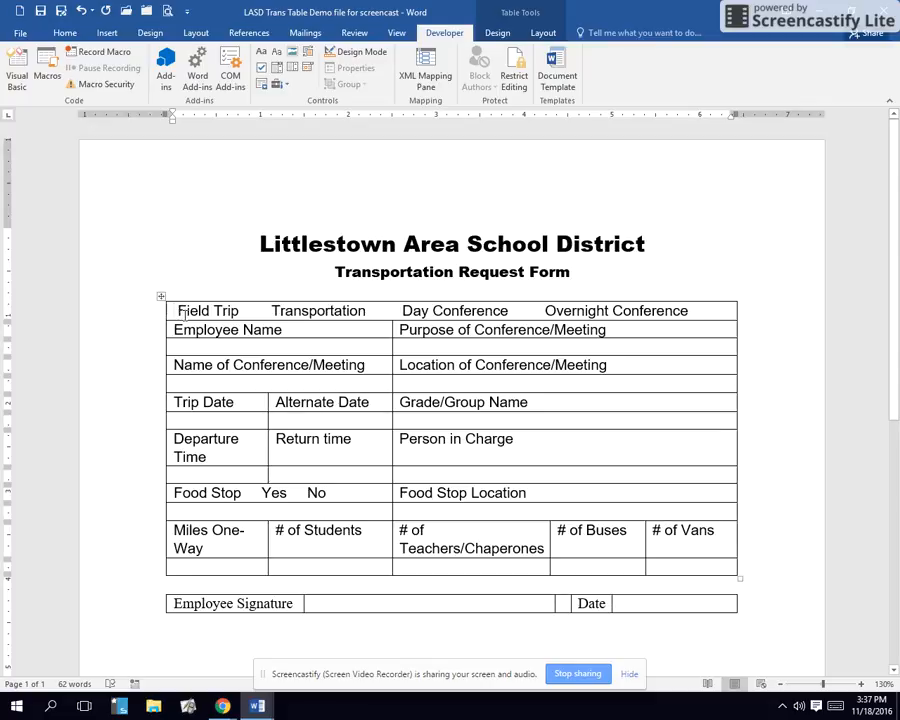
pyautogui.click(260, 70)
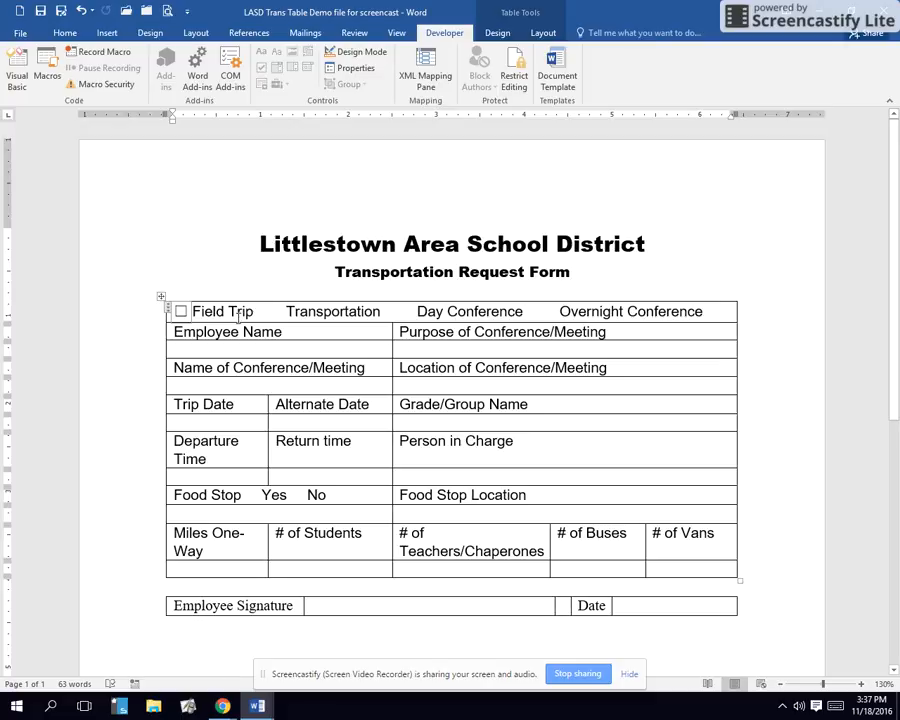
pyautogui.click(276, 311)
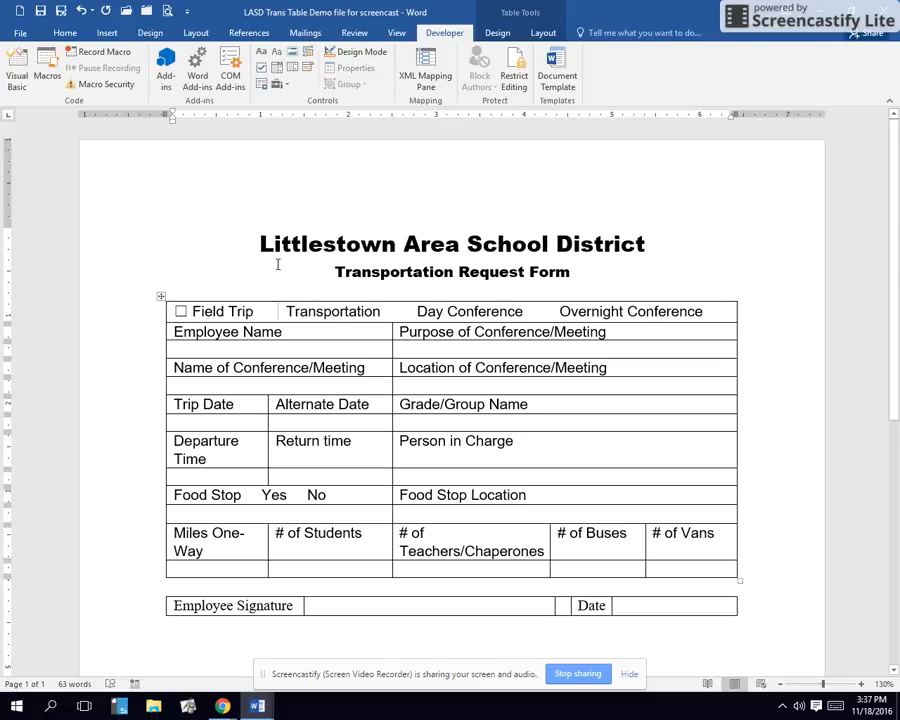
pyautogui.click(262, 70)
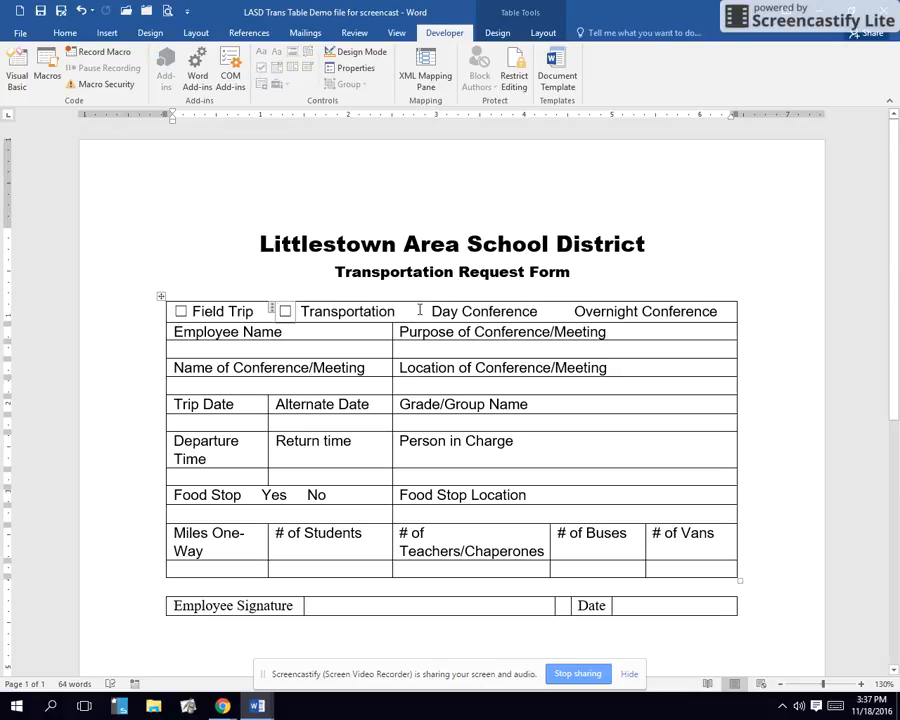
pyautogui.click(262, 67)
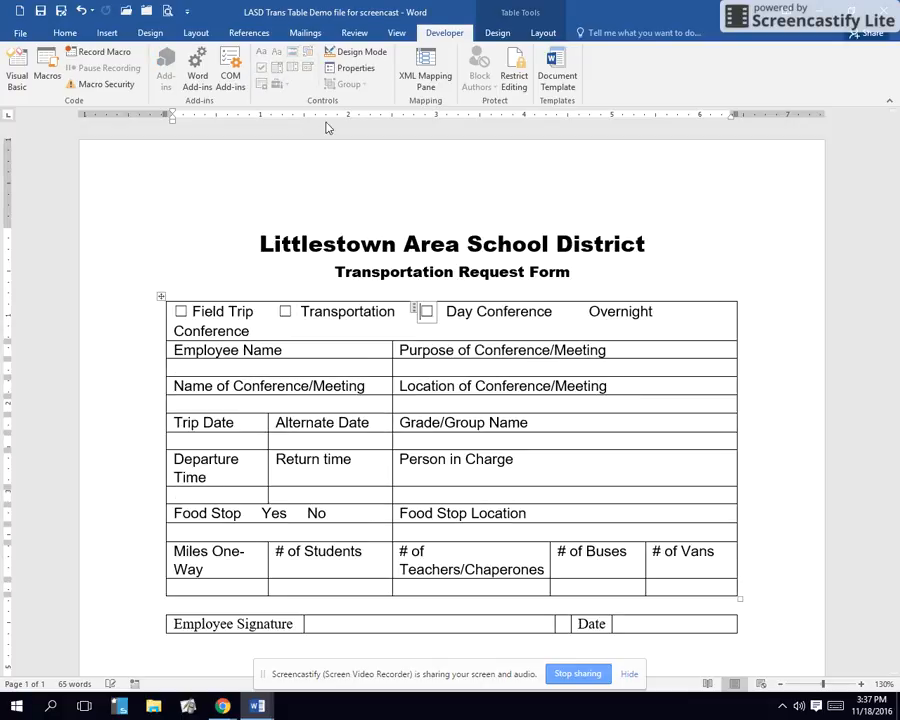
pyautogui.click(573, 311)
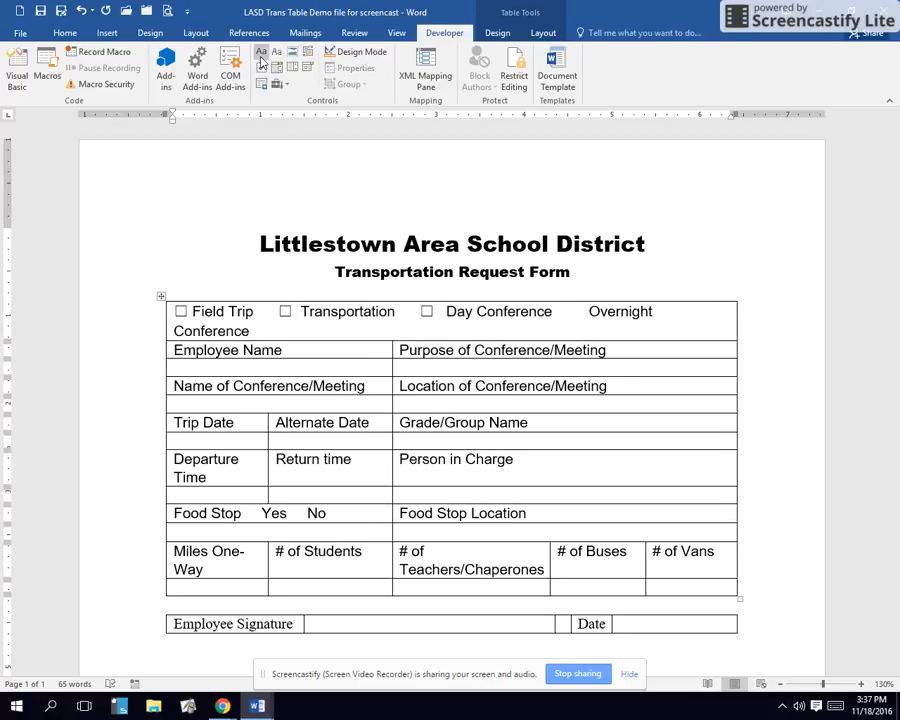
pyautogui.click(262, 69)
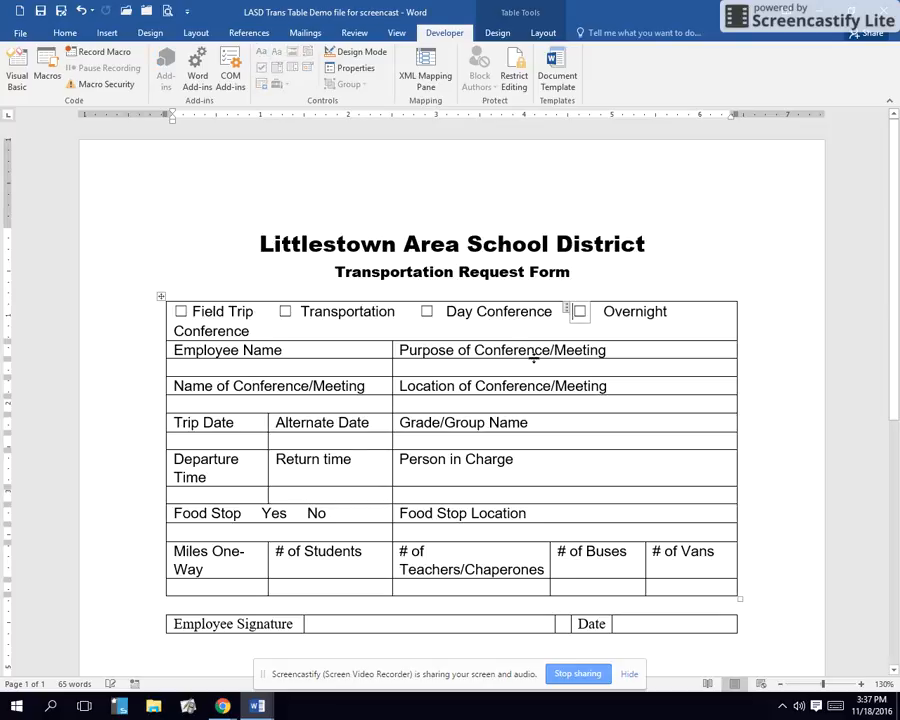
# Delete the extra spaces between the check boxes and the Overnight Conference, Day Conference and Transportation labels
pyautogui.click(597, 311)
pyautogui.press('BackSpace')
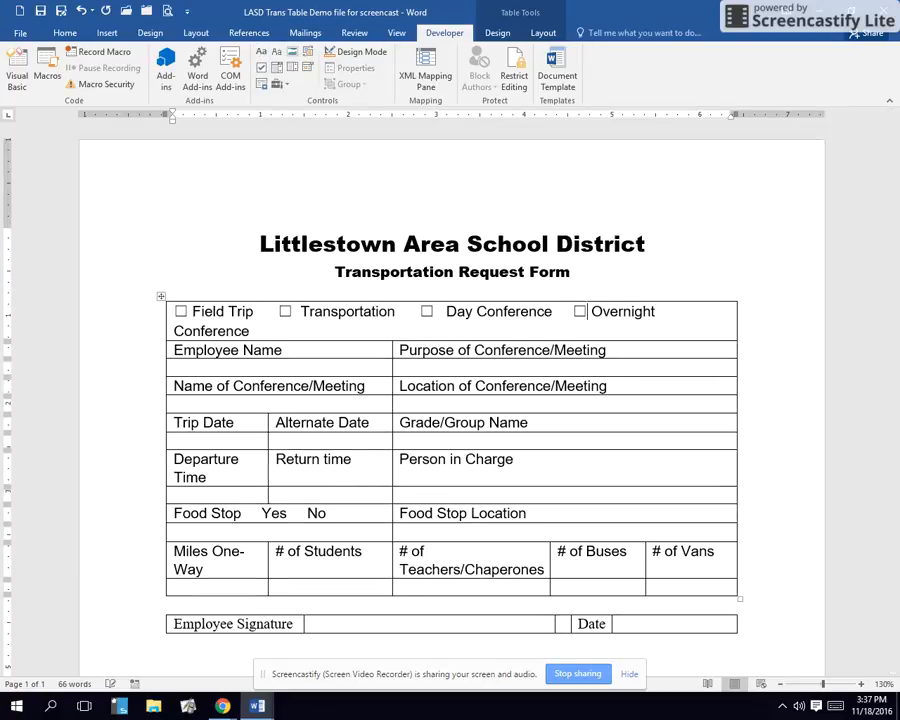
pyautogui.click(441, 313)
pyautogui.press('BackSpace')
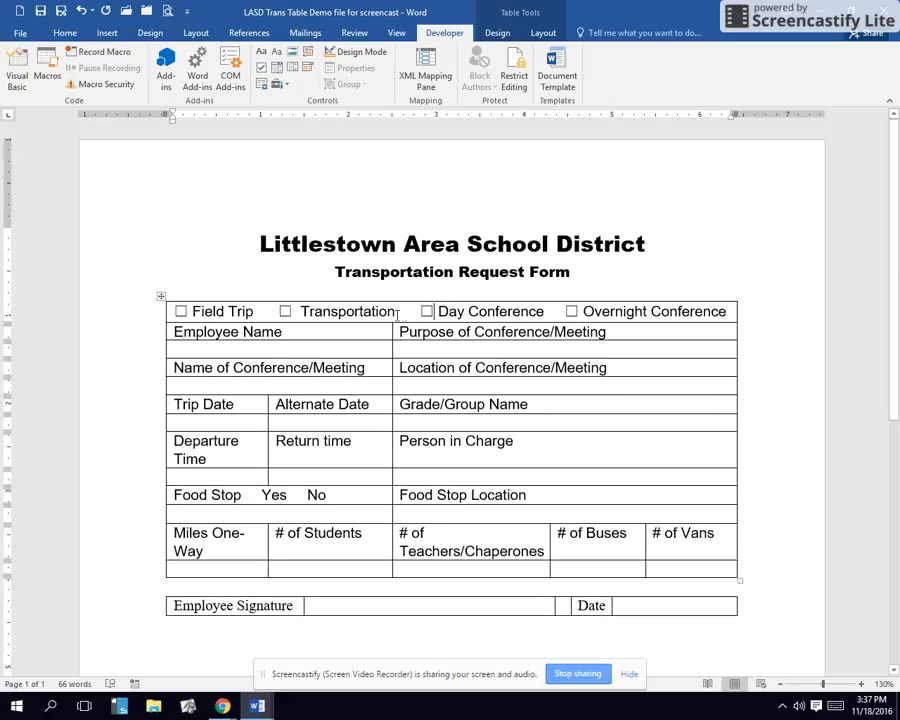
pyautogui.click(299, 313)
pyautogui.press('BackSpace')
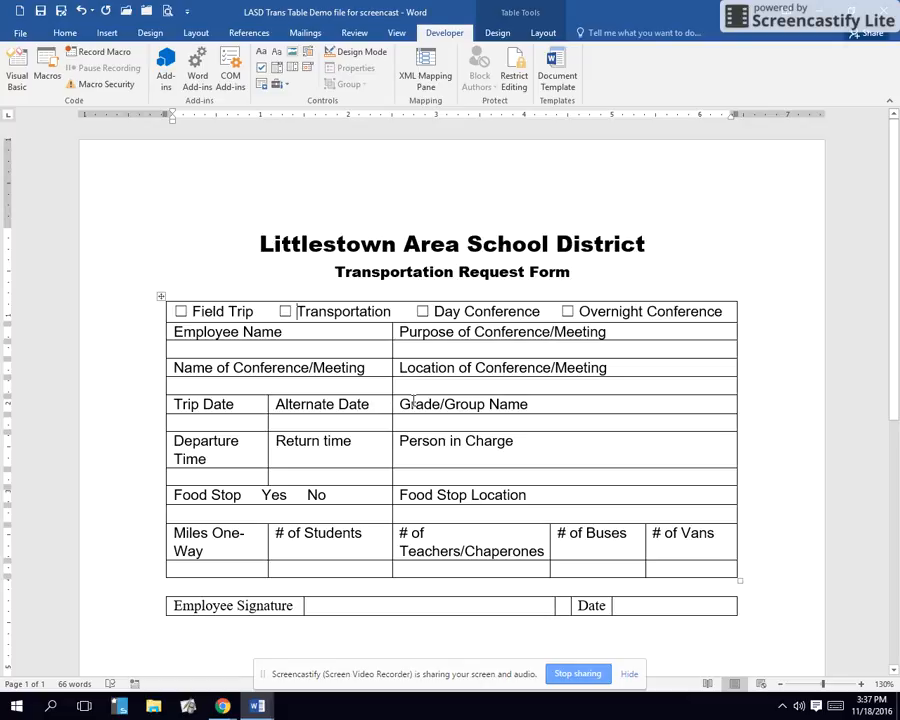
# Insert check box content controls before Yes and No in the Food Stop cell
pyautogui.click(264, 494)
pyautogui.click(261, 68)
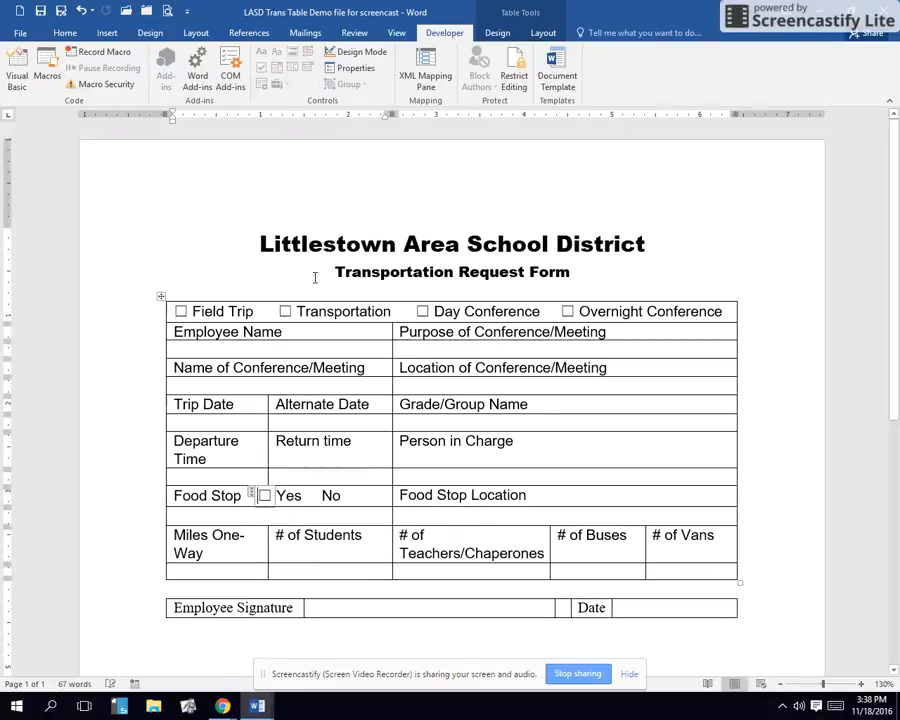
pyautogui.click(314, 494)
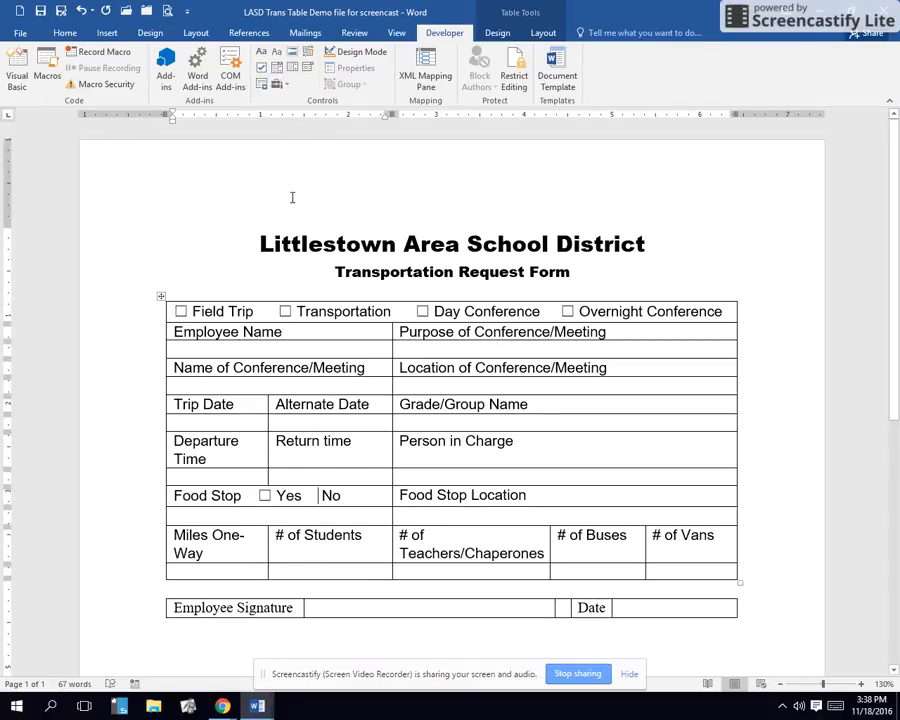
pyautogui.click(261, 68)
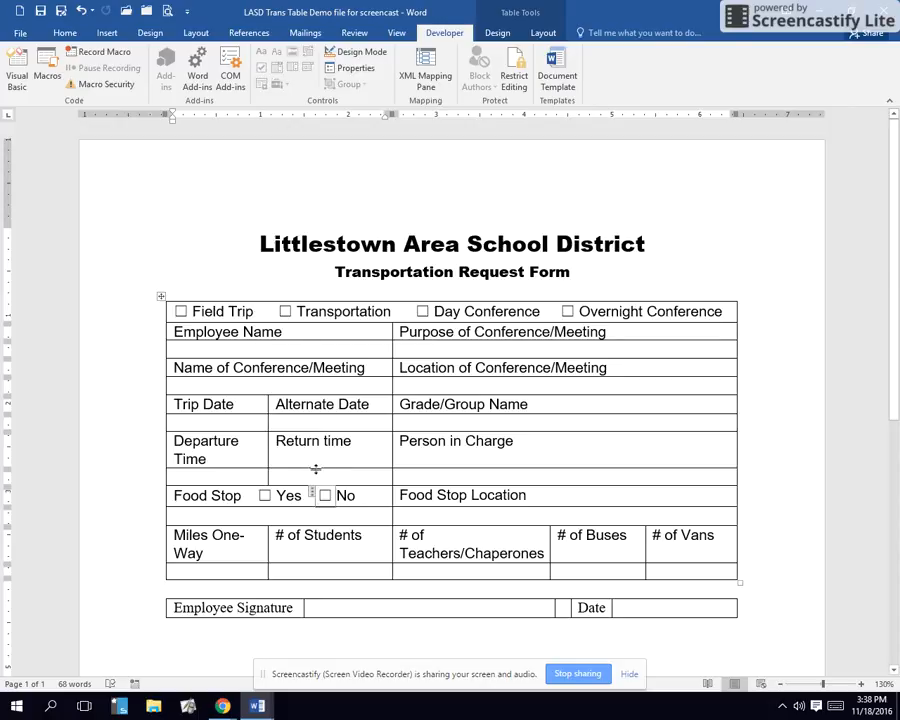
# Move the table's middle column border slightly to the right and merge the Food Stop cells with the empty row beneath them
pyautogui.click(452, 493)
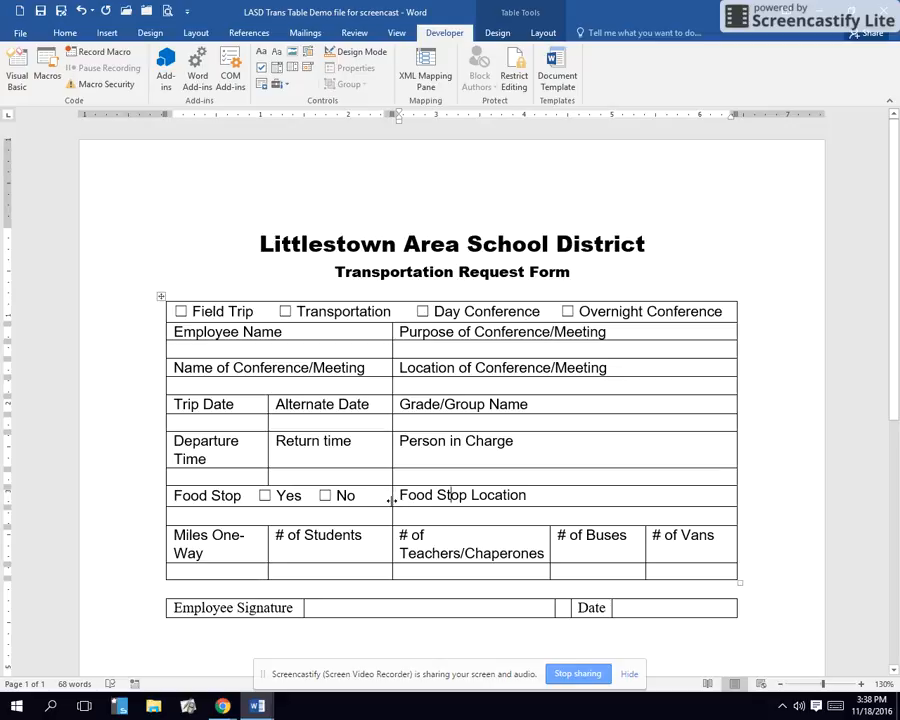
pyautogui.moveTo(392, 500); pyautogui.dragTo(424, 505)
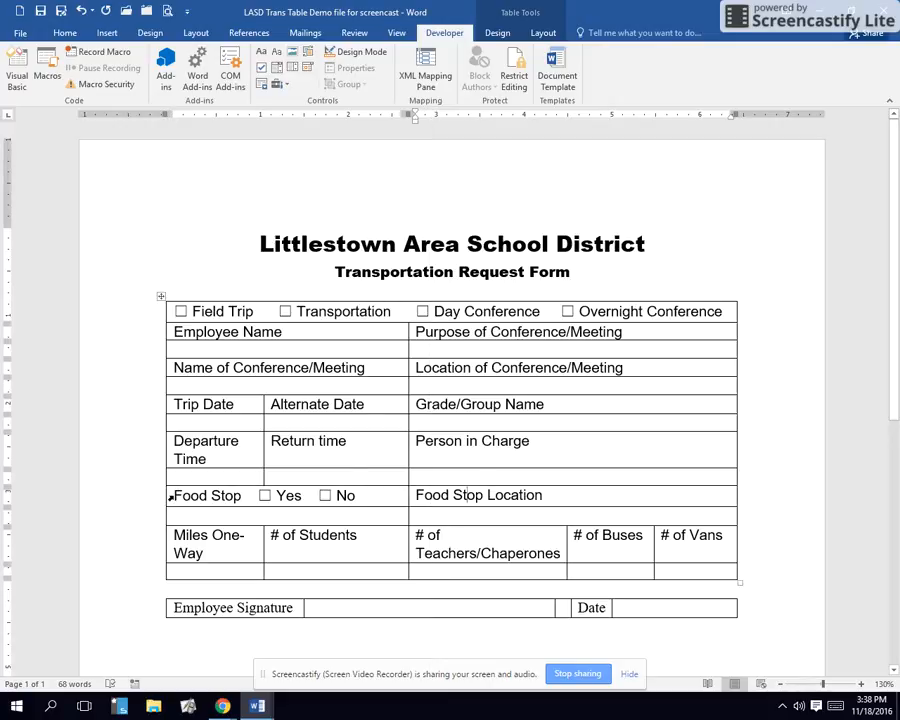
pyautogui.moveTo(172, 490); pyautogui.dragTo(490, 524)
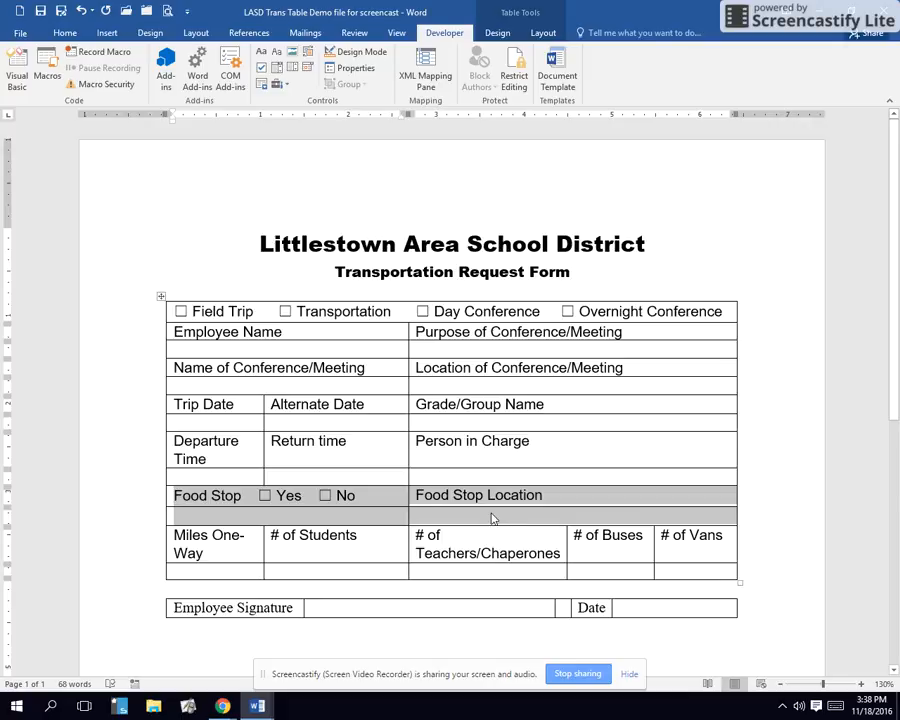
pyautogui.click(543, 33)
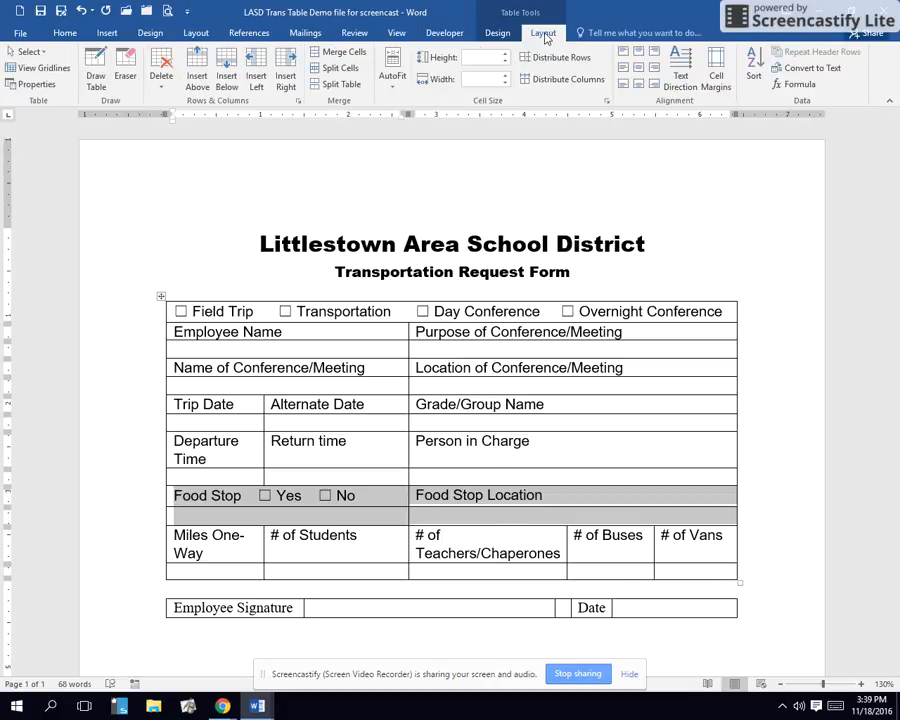
pyautogui.click(352, 55)
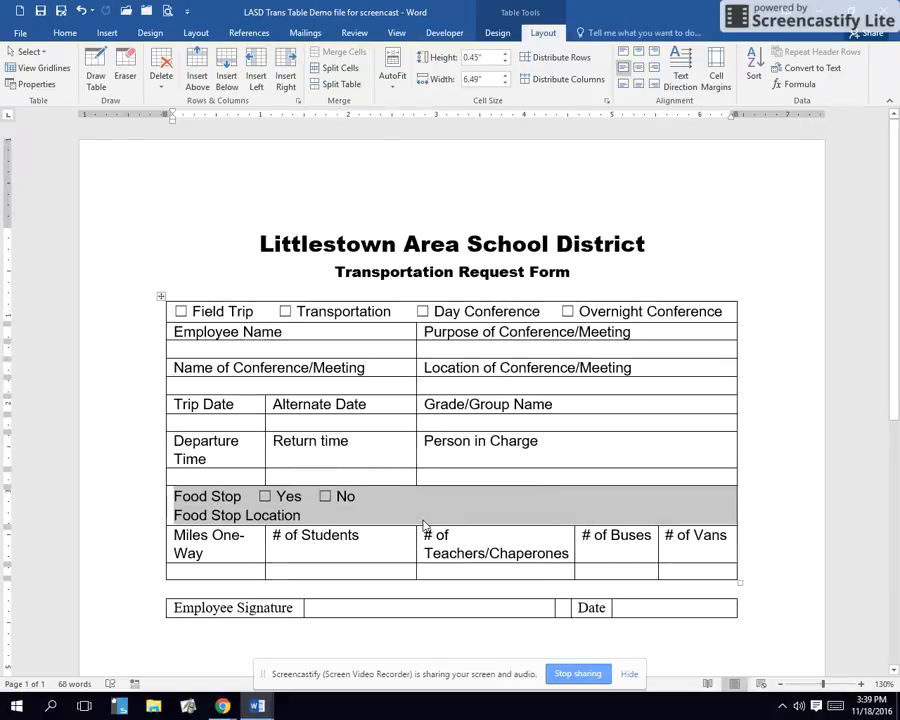
pyautogui.click(424, 502)
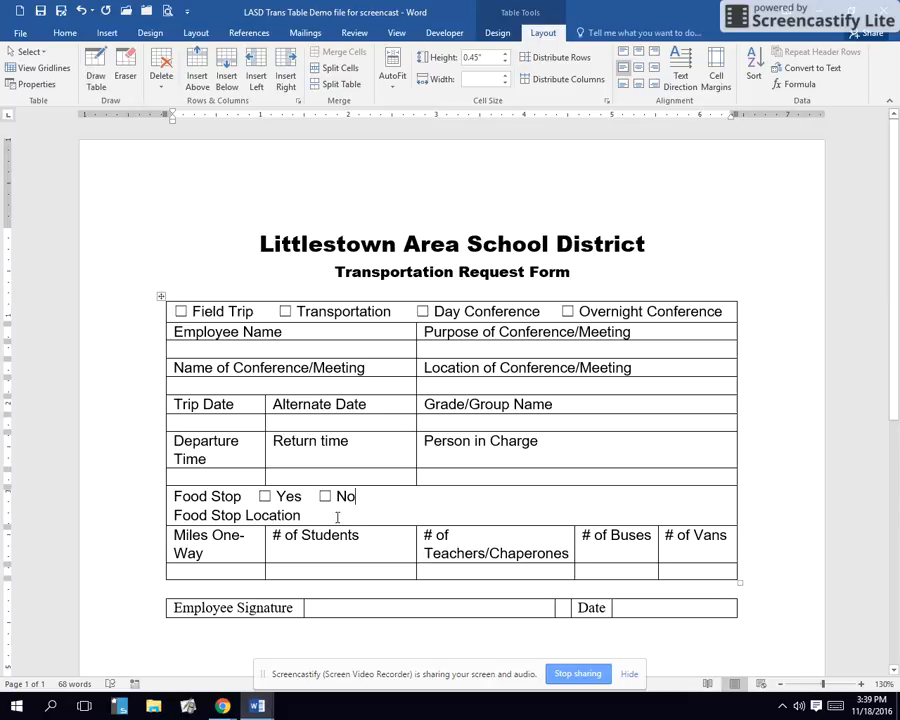
# Draw a vertical border through the merged Food Stop cell and a horizontal border dividing its right part into two cells
pyautogui.click(96, 68)
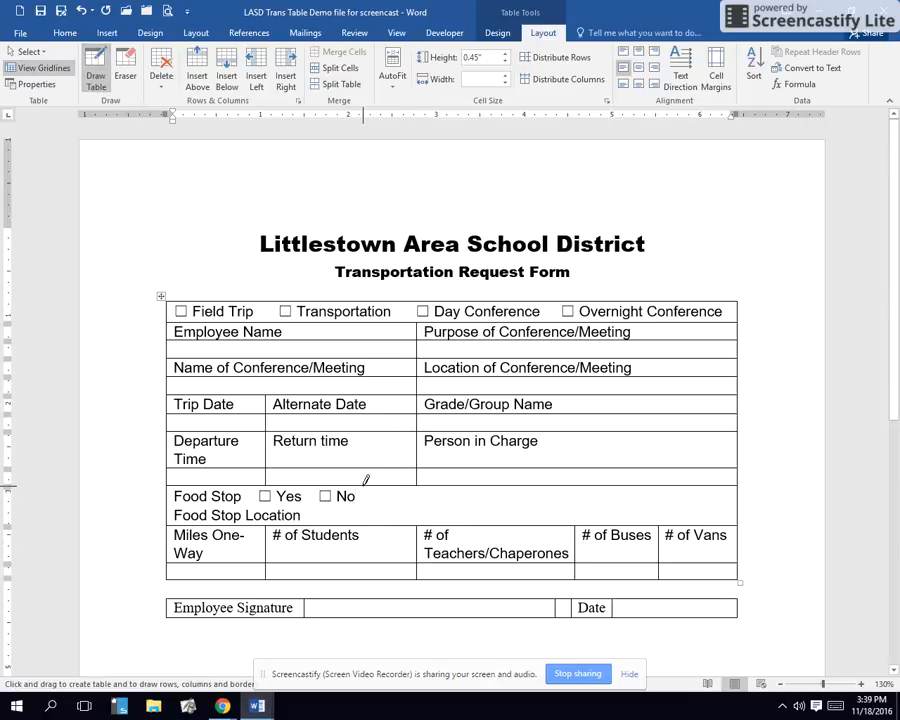
pyautogui.moveTo(363, 514); pyautogui.dragTo(363, 540)
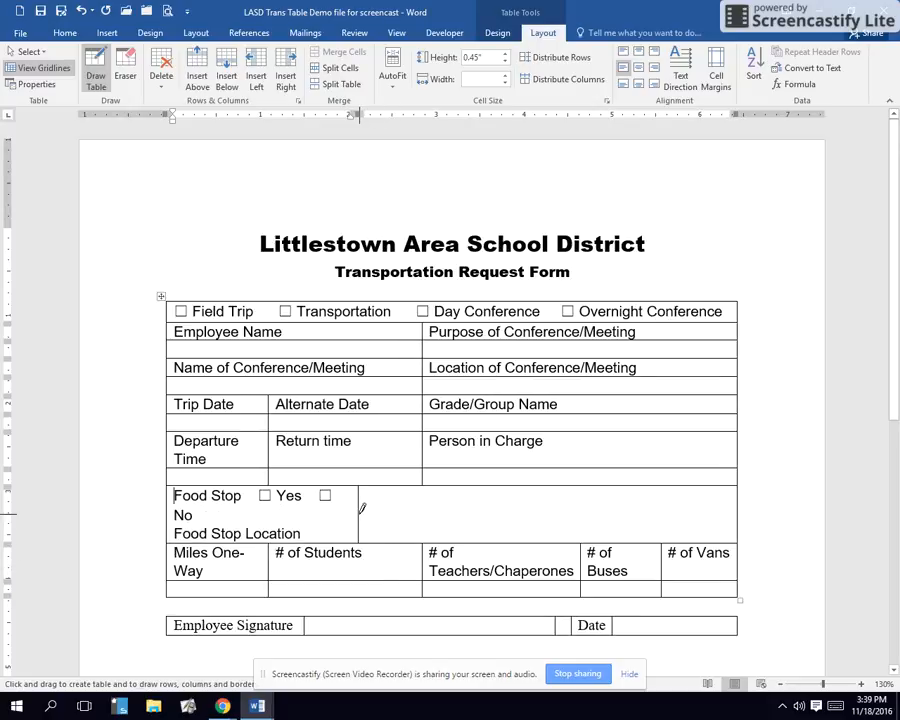
pyautogui.moveTo(362, 508); pyautogui.dragTo(631, 508)
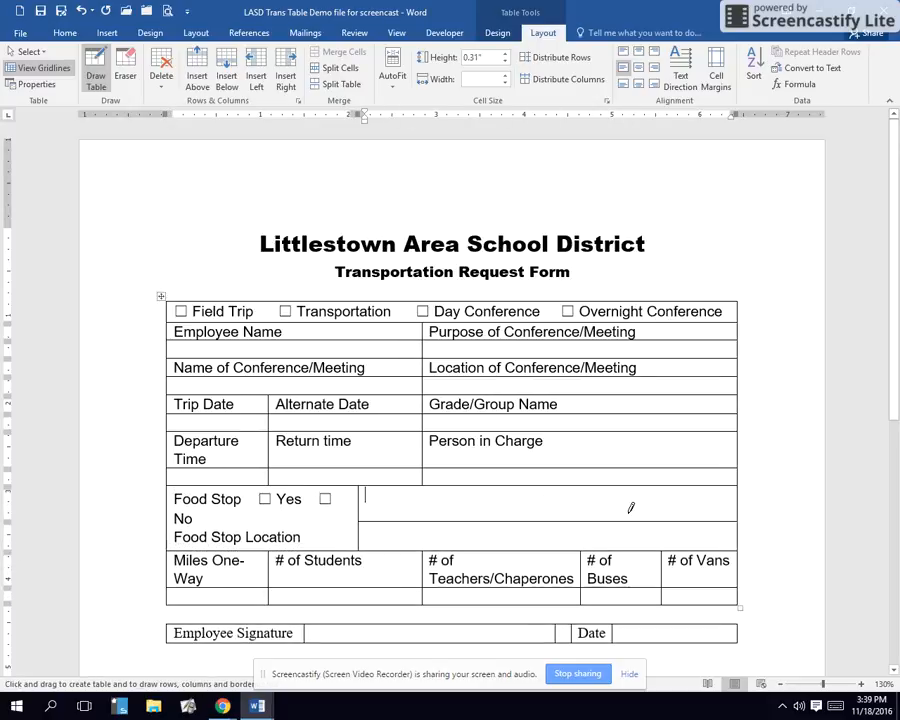
pyautogui.click(96, 78)
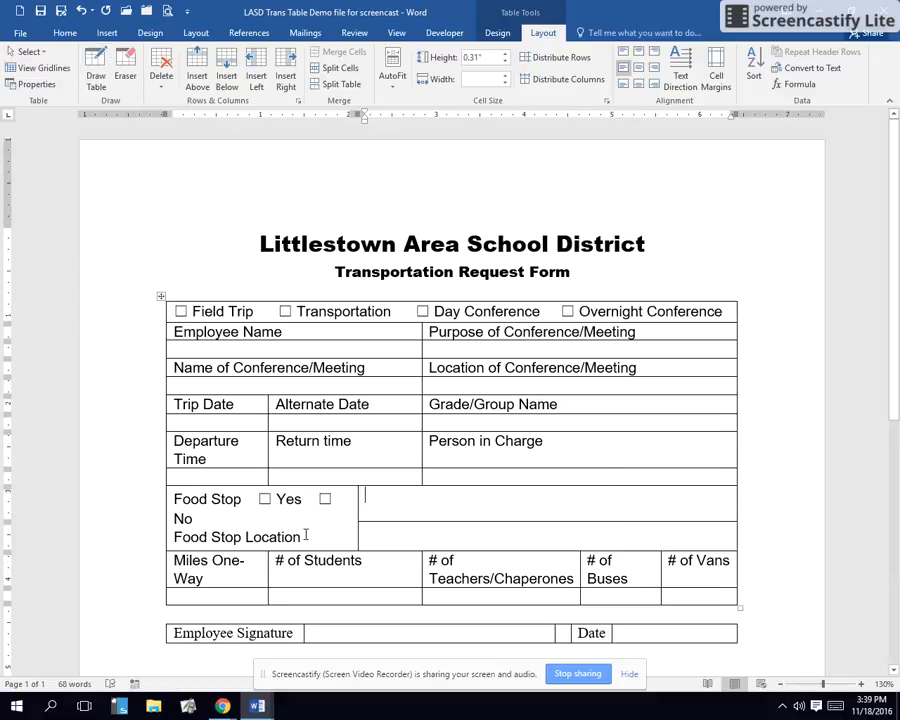
# Move the Food Stop Location text into the new upper-right cell and widen the Food Stop cell to fit No on the same line
pyautogui.moveTo(305, 535); pyautogui.dragTo(368, 510)
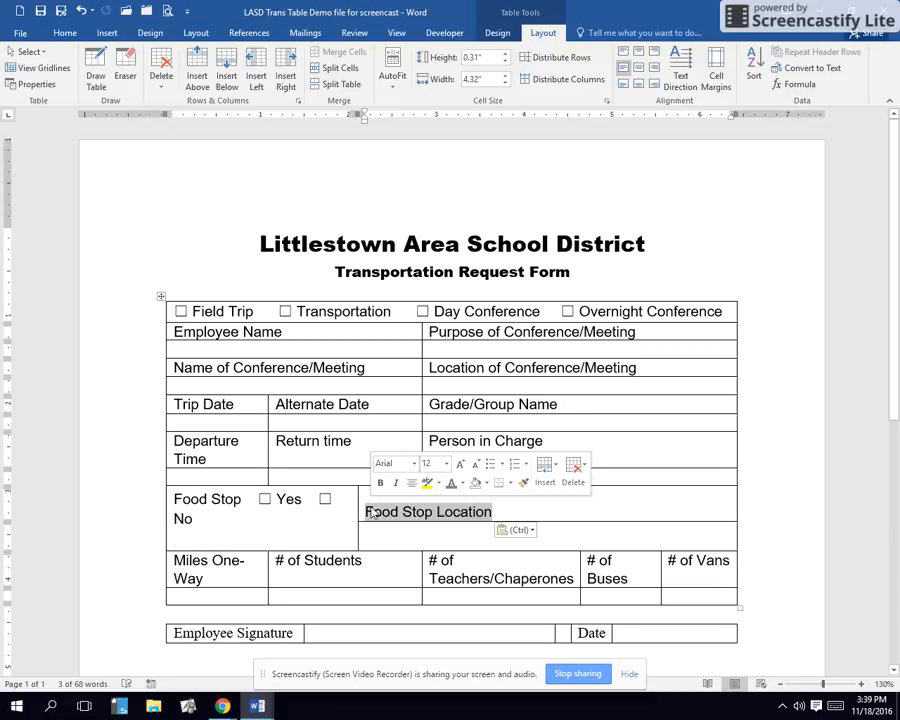
pyautogui.click(255, 522)
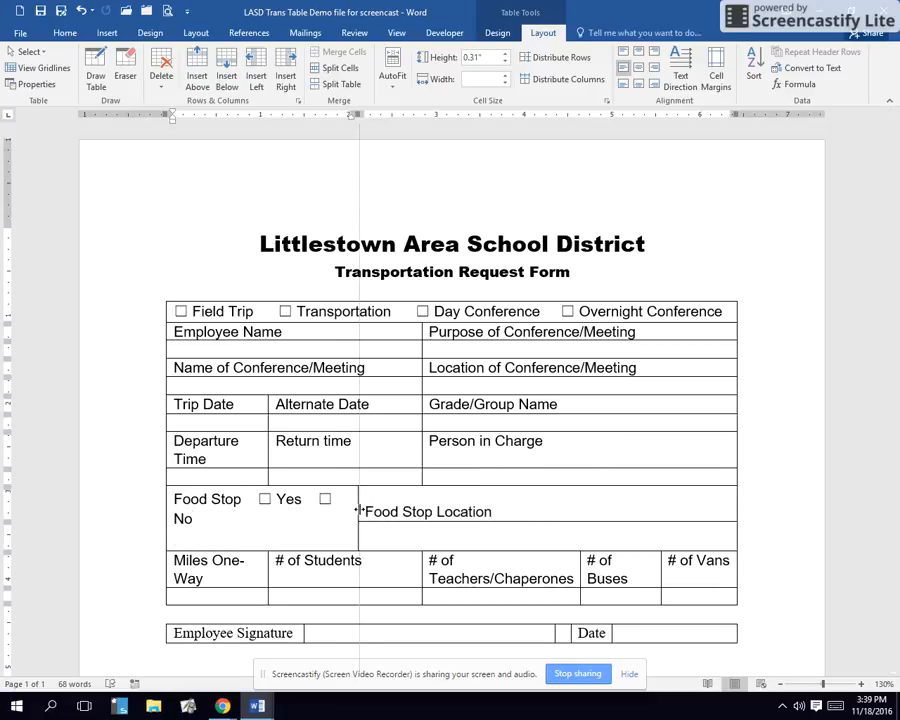
pyautogui.moveTo(357, 510); pyautogui.dragTo(364, 511)
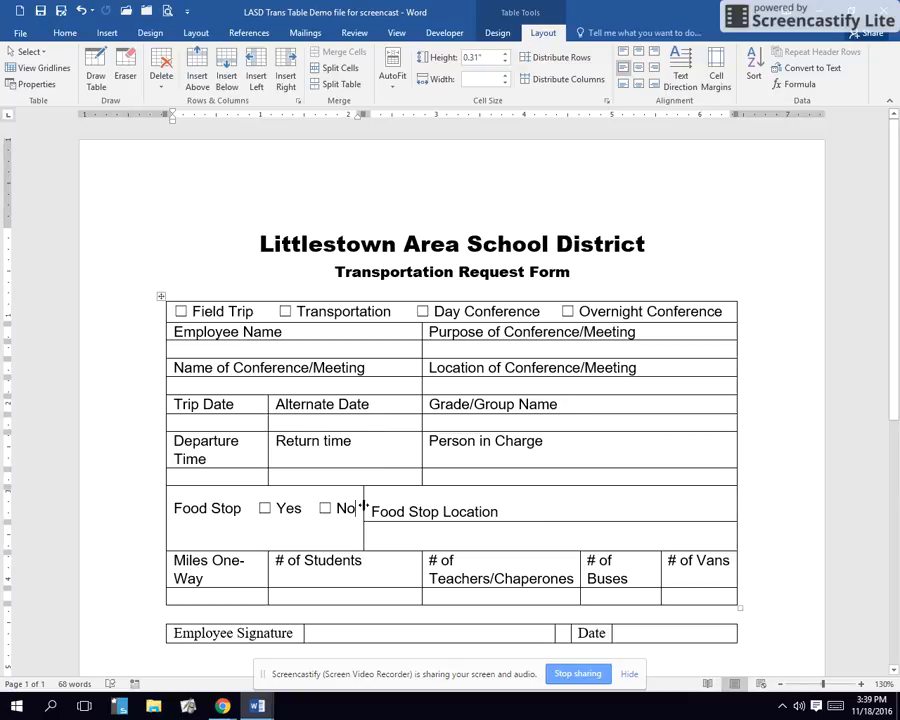
# Readjust the table's middle column border and the Food Stop cell's right border so Yes and No stay on one line
pyautogui.moveTo(420, 446); pyautogui.dragTo(432, 450)
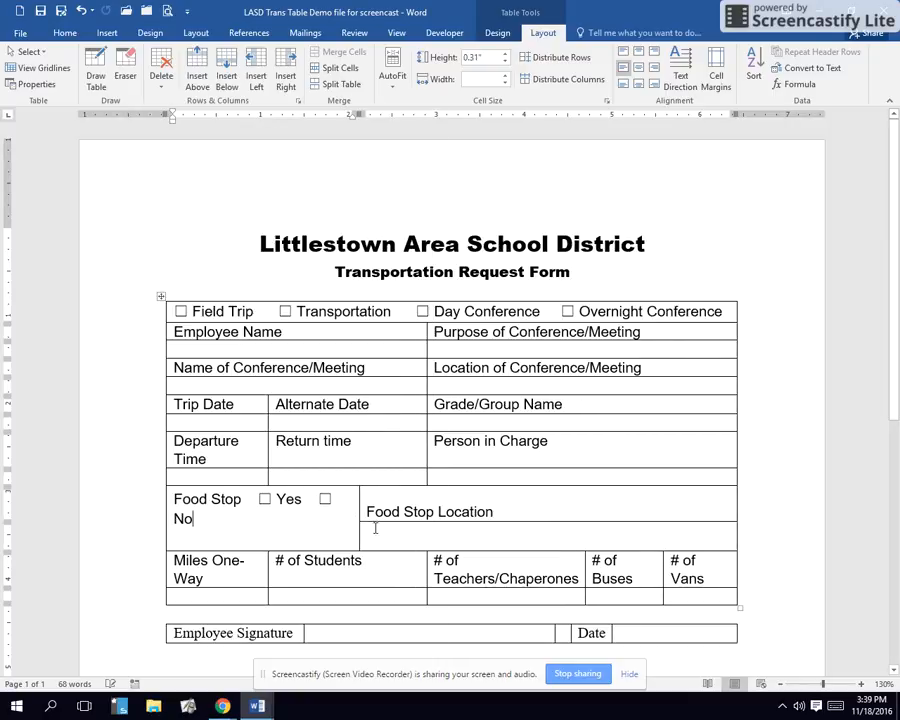
pyautogui.moveTo(357, 510); pyautogui.dragTo(353, 509)
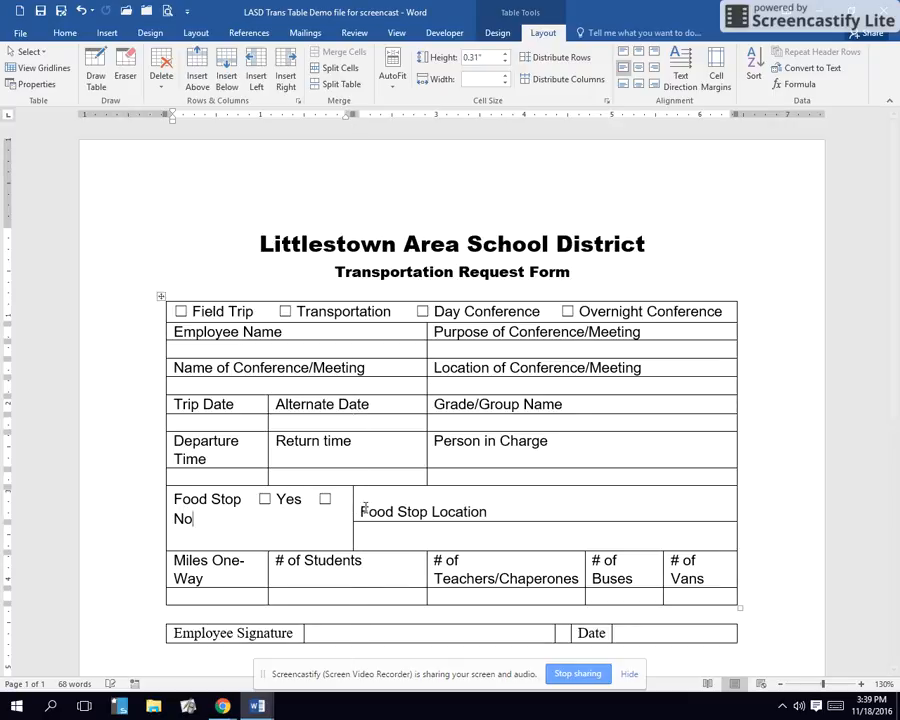
pyautogui.moveTo(425, 452); pyautogui.dragTo(418, 450)
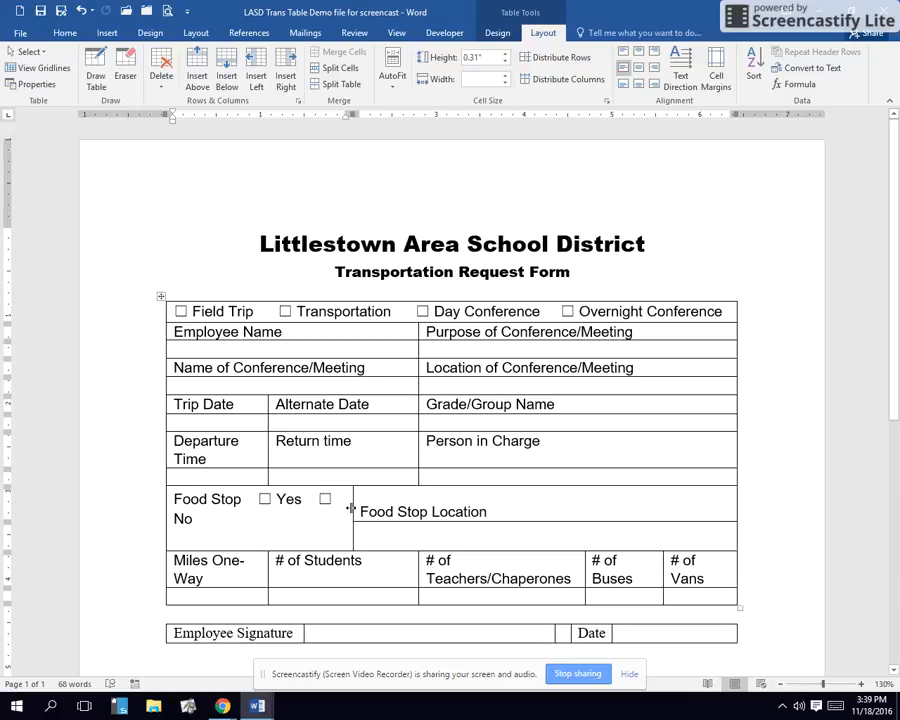
pyautogui.moveTo(351, 511); pyautogui.dragTo(363, 509)
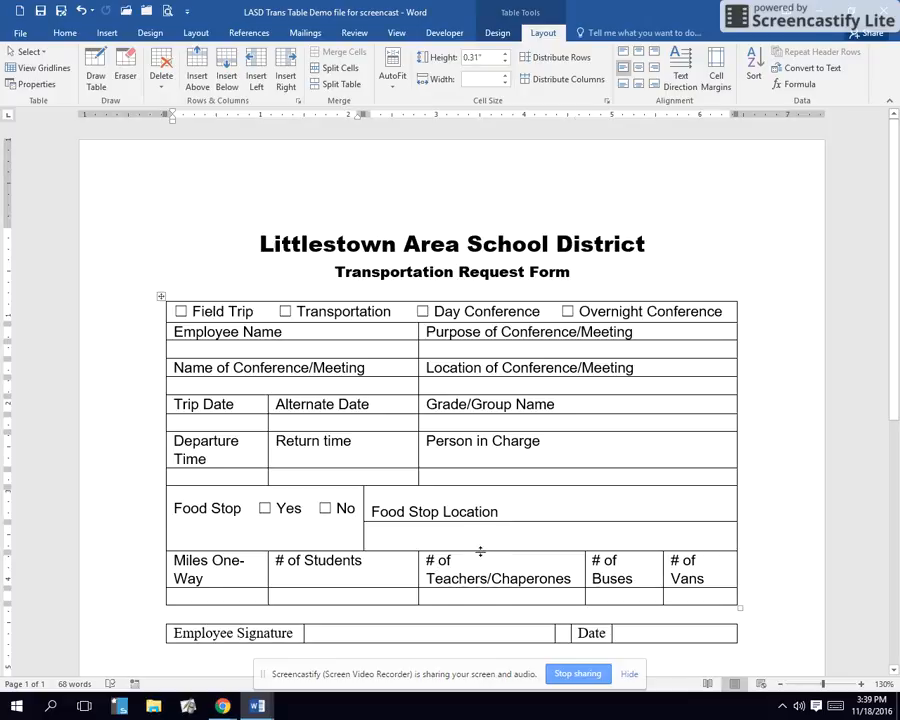
# Reduce the height of the Food Stop rows and delete the extra blank line in the Food Stop Location cell
pyautogui.moveTo(480, 551); pyautogui.dragTo(477, 540)
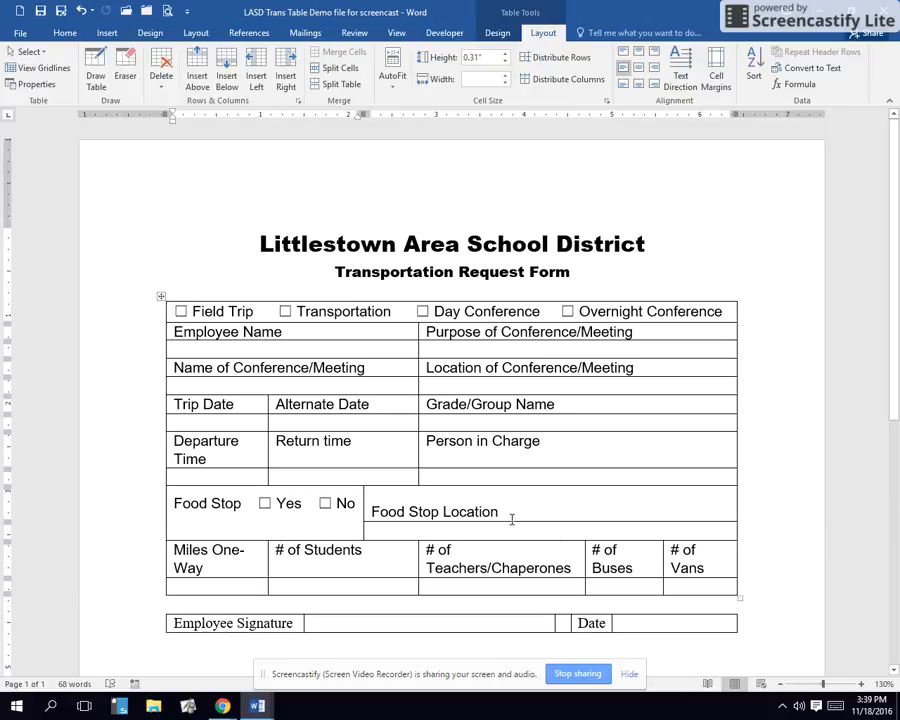
pyautogui.moveTo(511, 521); pyautogui.dragTo(512, 502)
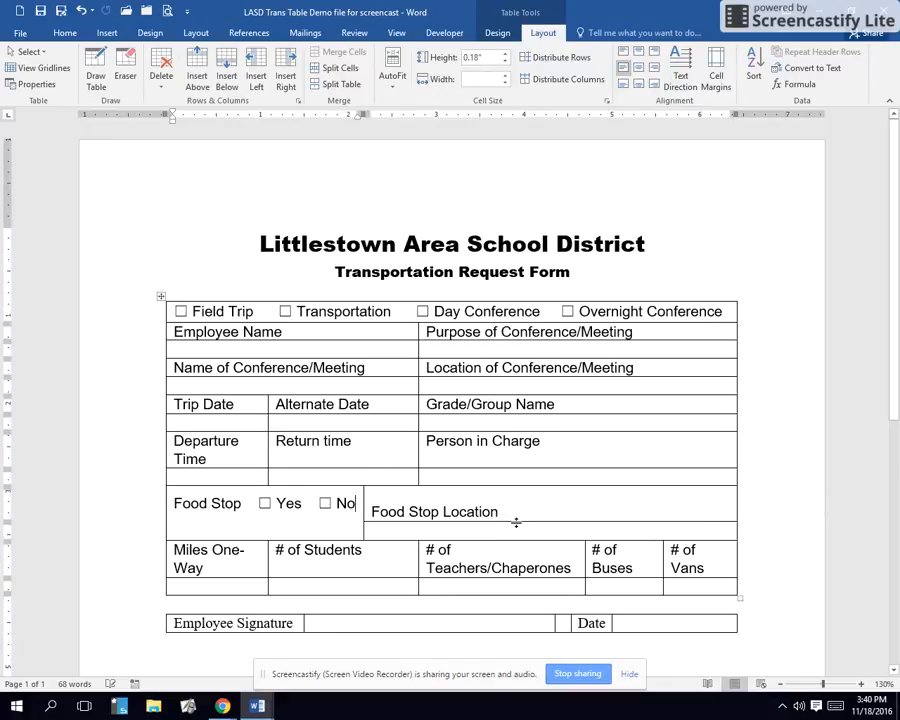
pyautogui.click(436, 500)
pyautogui.press('Delete')
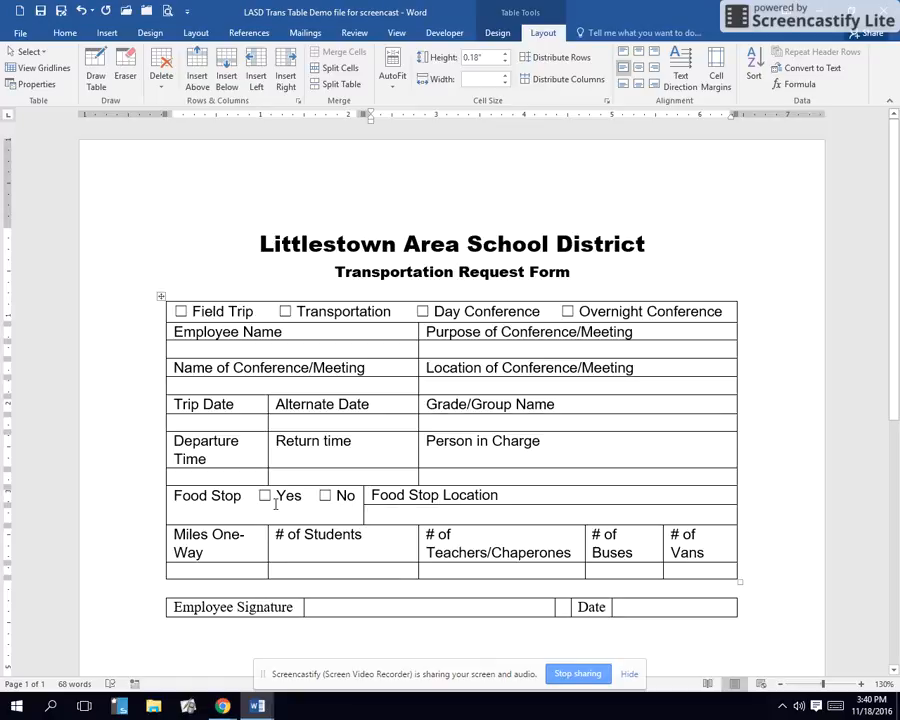
# Delete the extra blank line in the Food Stop cell so its text centers vertically
pyautogui.click(218, 499)
pyautogui.click(623, 76)
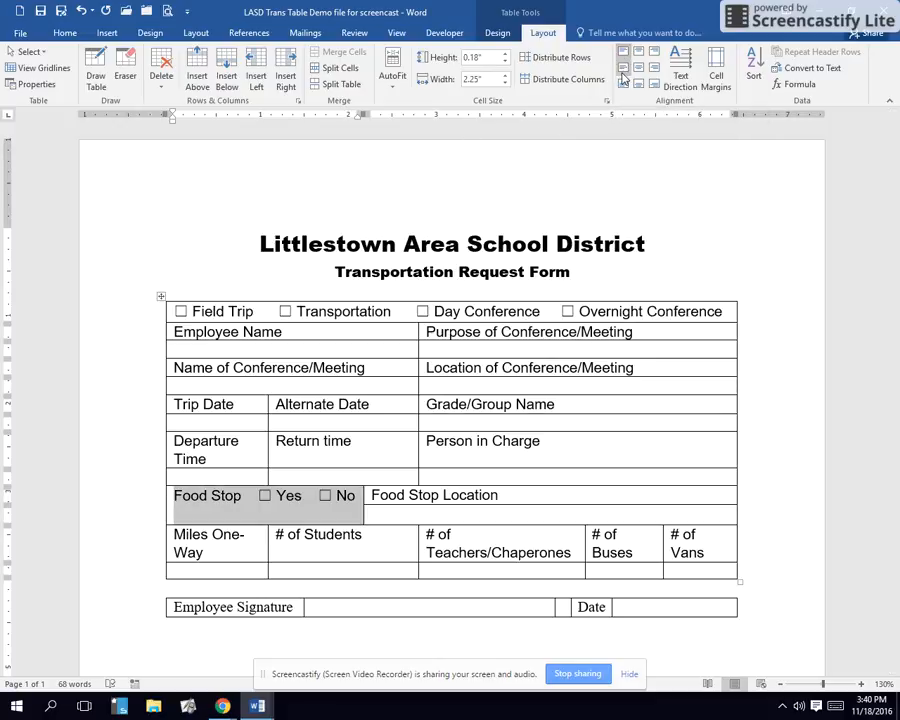
pyautogui.rightClick(299, 511)
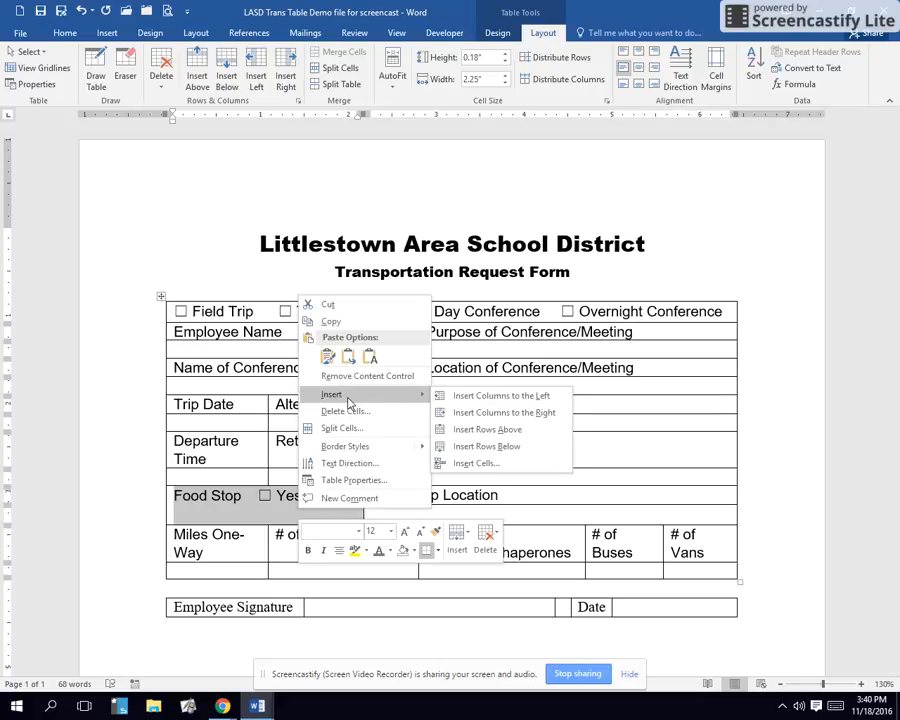
pyautogui.click(285, 520)
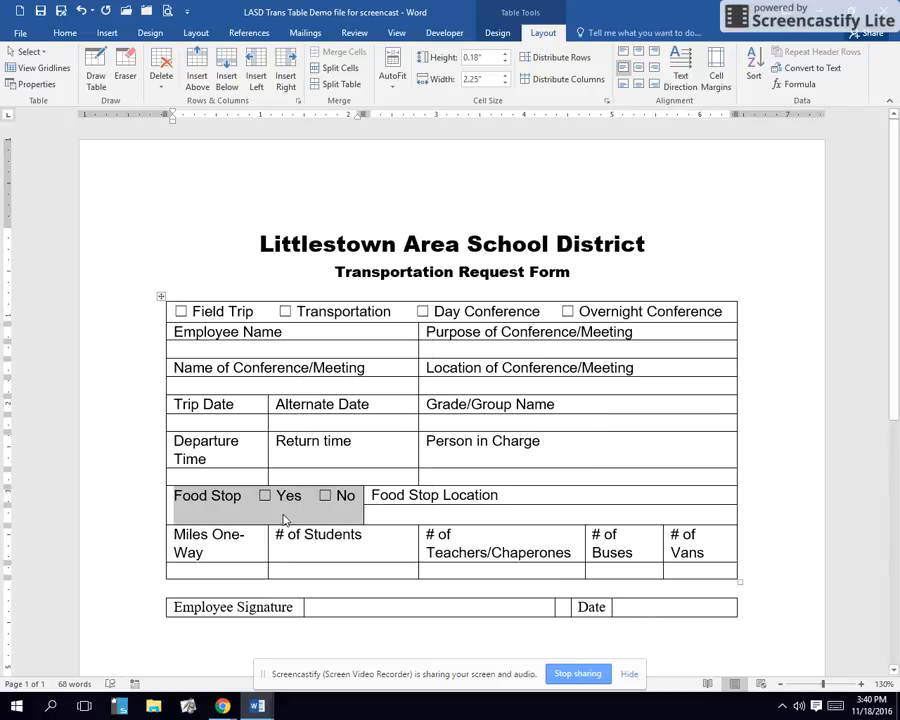
pyautogui.click(285, 517)
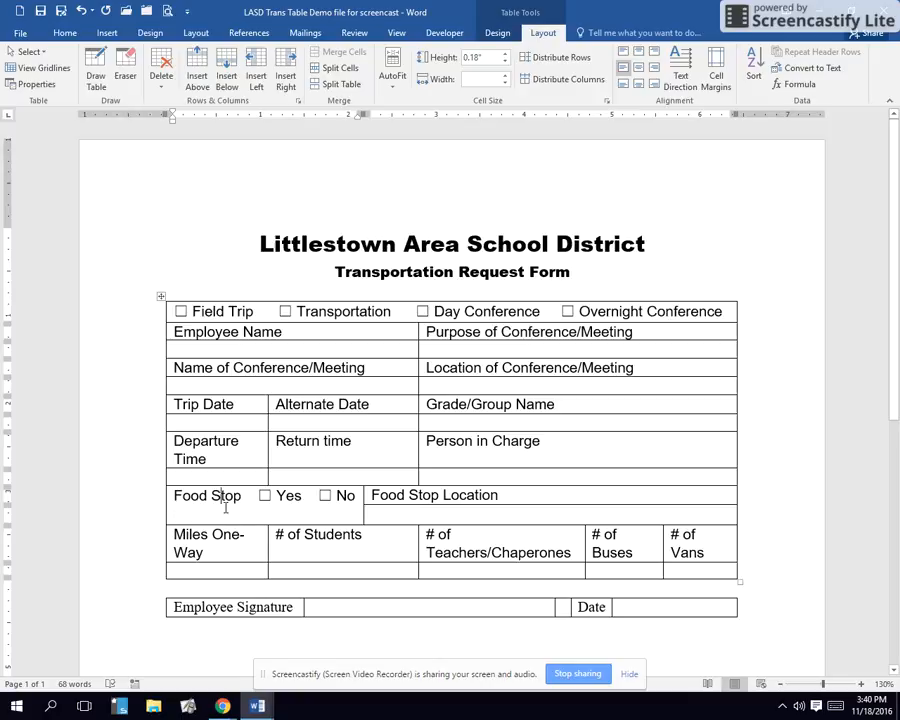
pyautogui.press('BackSpace')
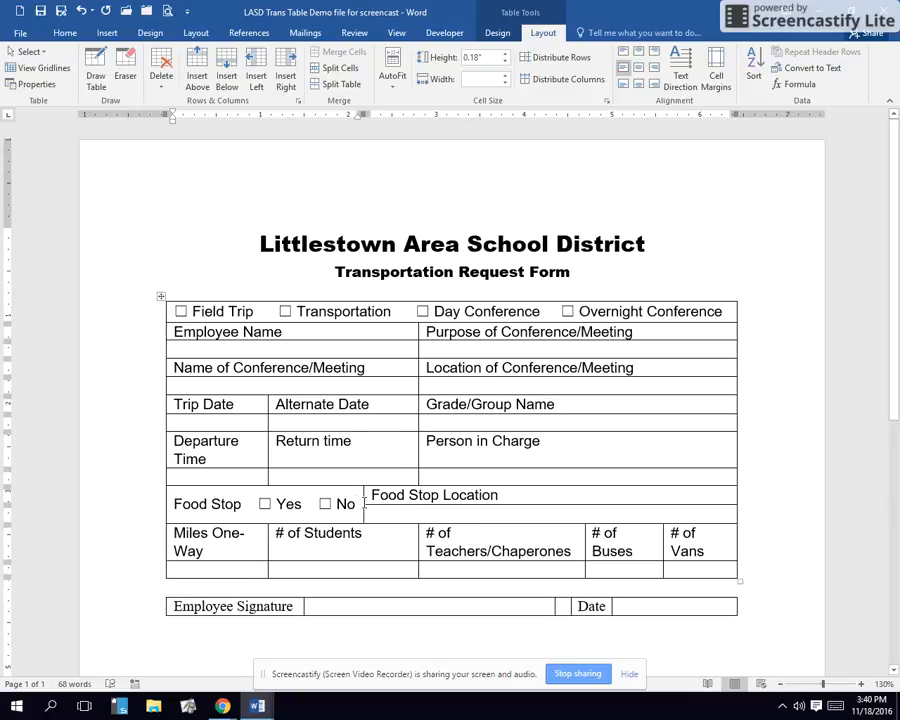
# Compare Align Top Left with Align Center Left on the Food Stop cell and keep Align Center Left
pyautogui.click(627, 72)
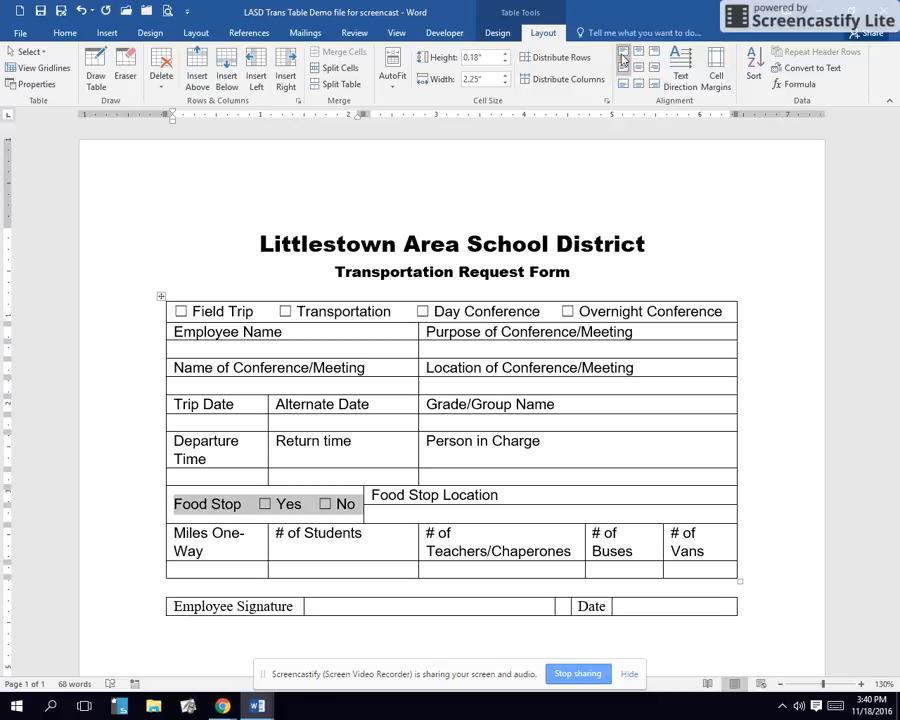
pyautogui.click(622, 55)
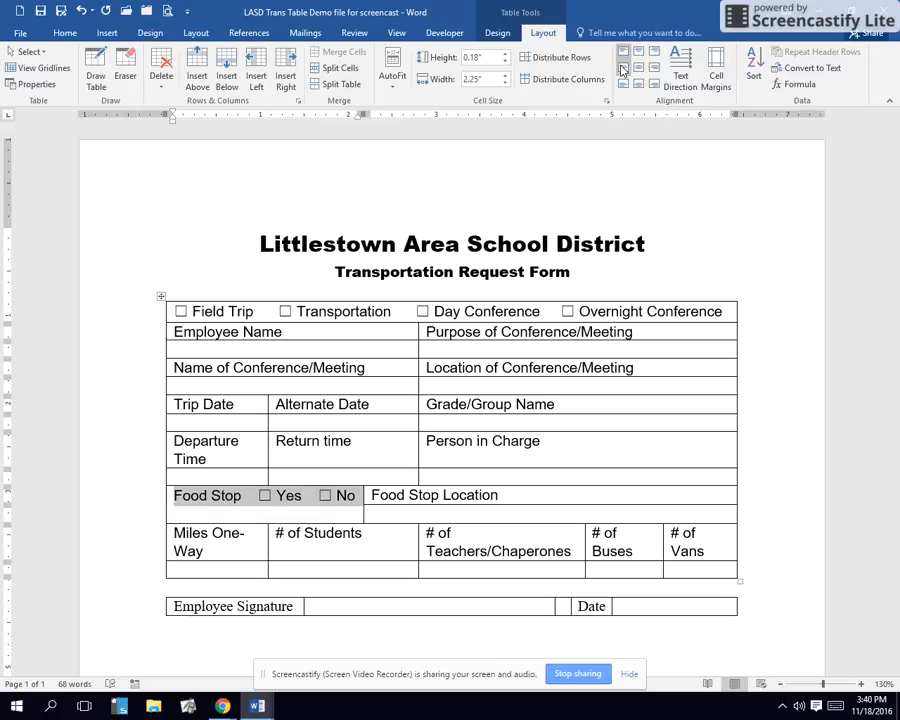
pyautogui.click(622, 70)
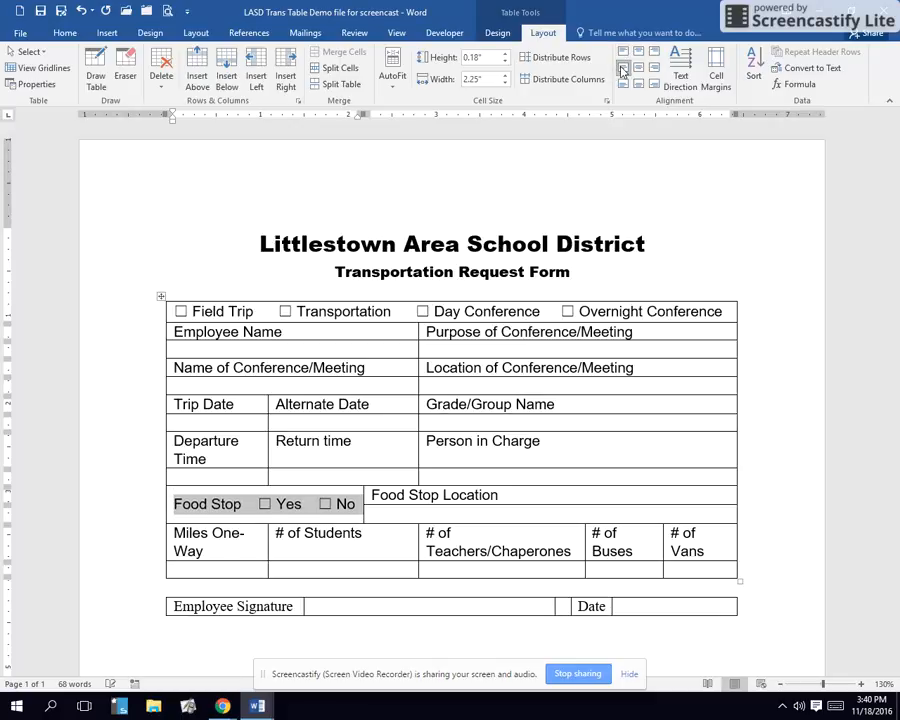
pyautogui.click(497, 514)
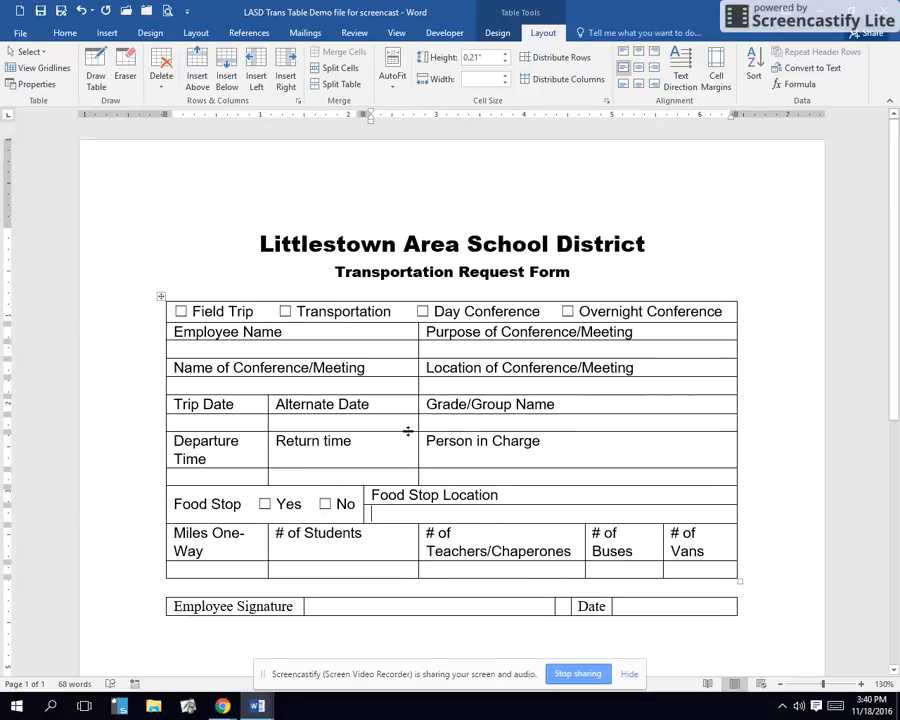
# Format the Employee Name label with the darkest gray shade of the white theme color and font size 8
pyautogui.moveTo(283, 331); pyautogui.dragTo(196, 331)
pyautogui.click(449, 331)
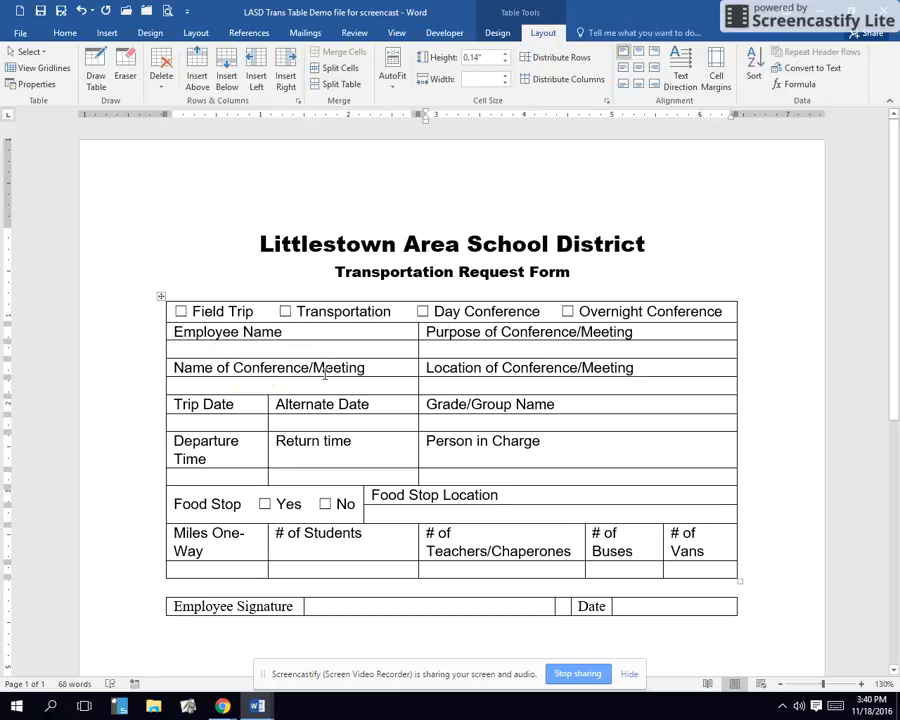
pyautogui.click(430, 357)
pyautogui.moveTo(283, 331); pyautogui.dragTo(194, 325)
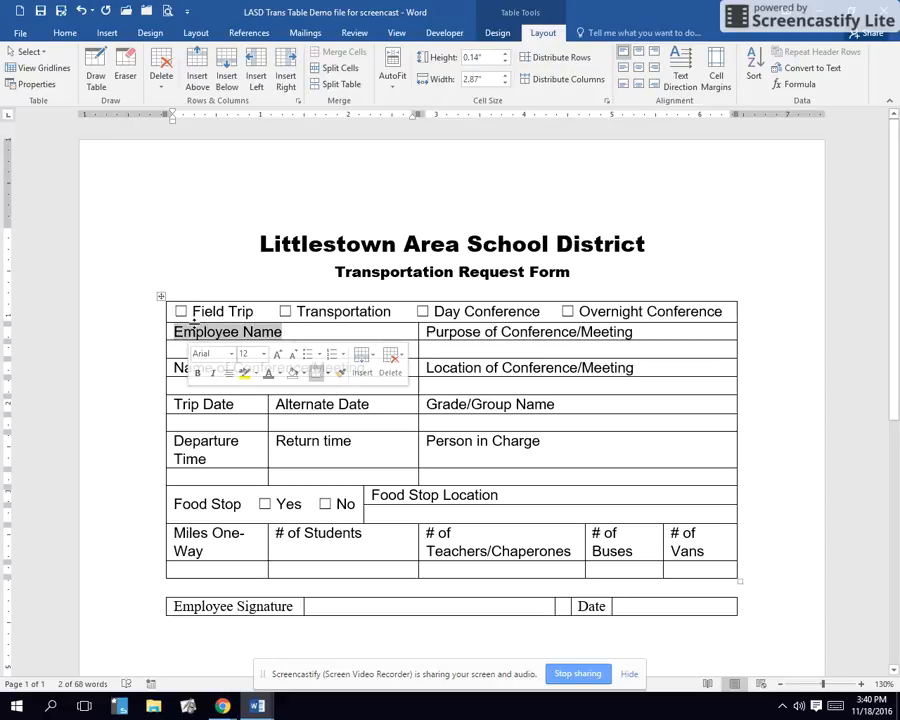
pyautogui.click(65, 33)
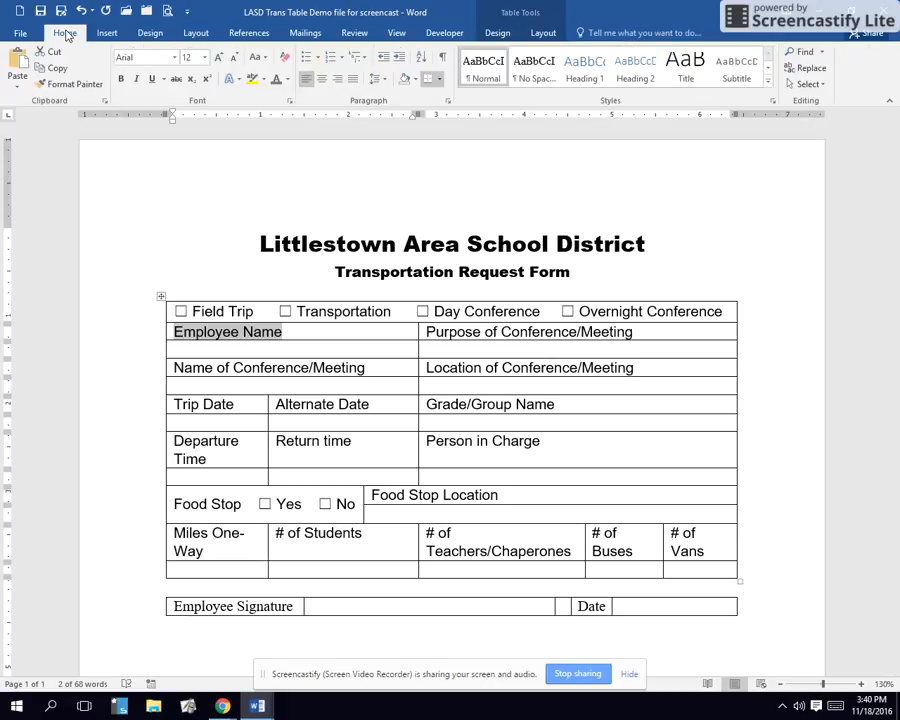
pyautogui.click(287, 81)
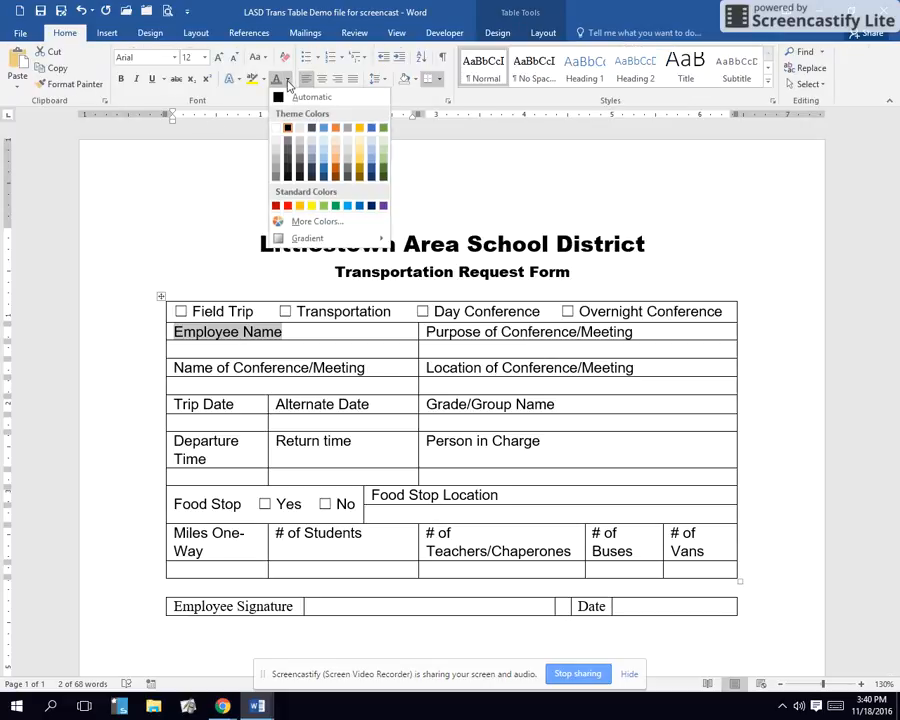
pyautogui.click(276, 180)
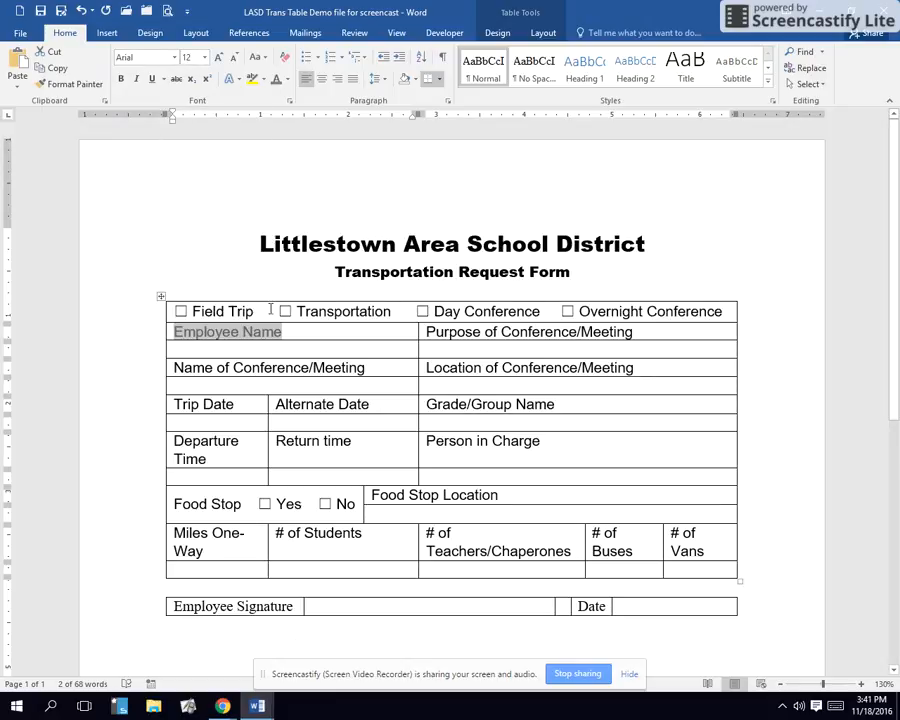
pyautogui.click(204, 57)
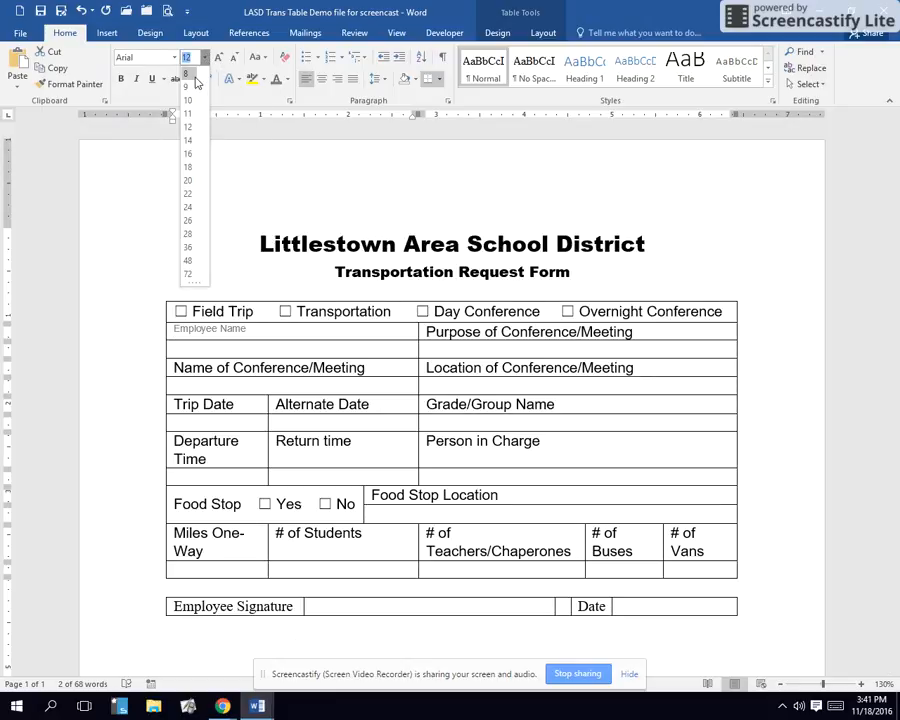
pyautogui.click(192, 74)
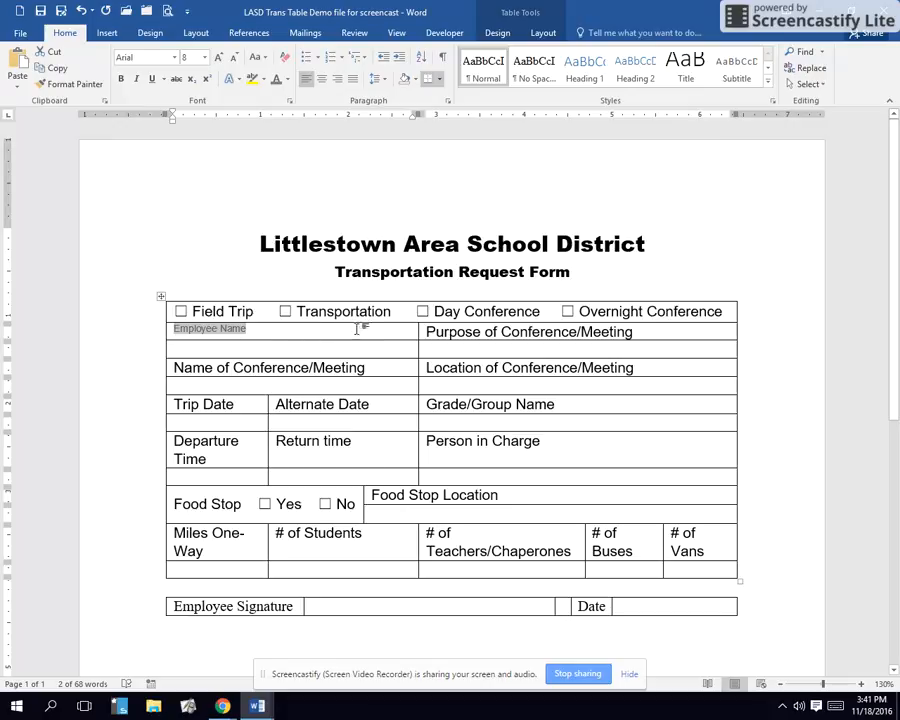
pyautogui.click(333, 351)
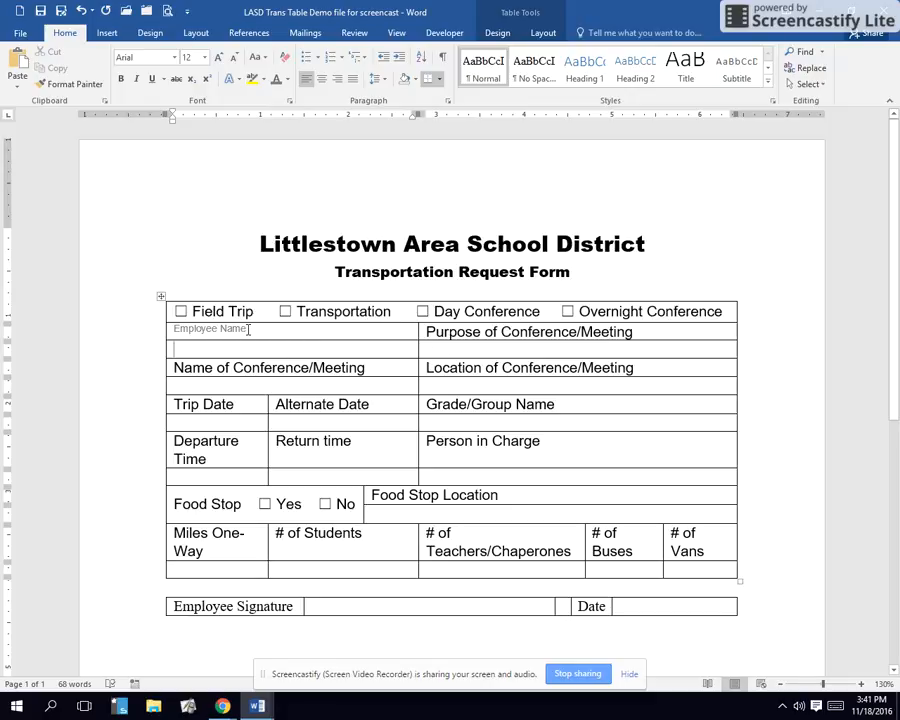
# Copy the Employee Name formatting with Format Painter onto the Purpose, Location and Name of Conference/Meeting labels
pyautogui.moveTo(248, 329); pyautogui.dragTo(172, 330)
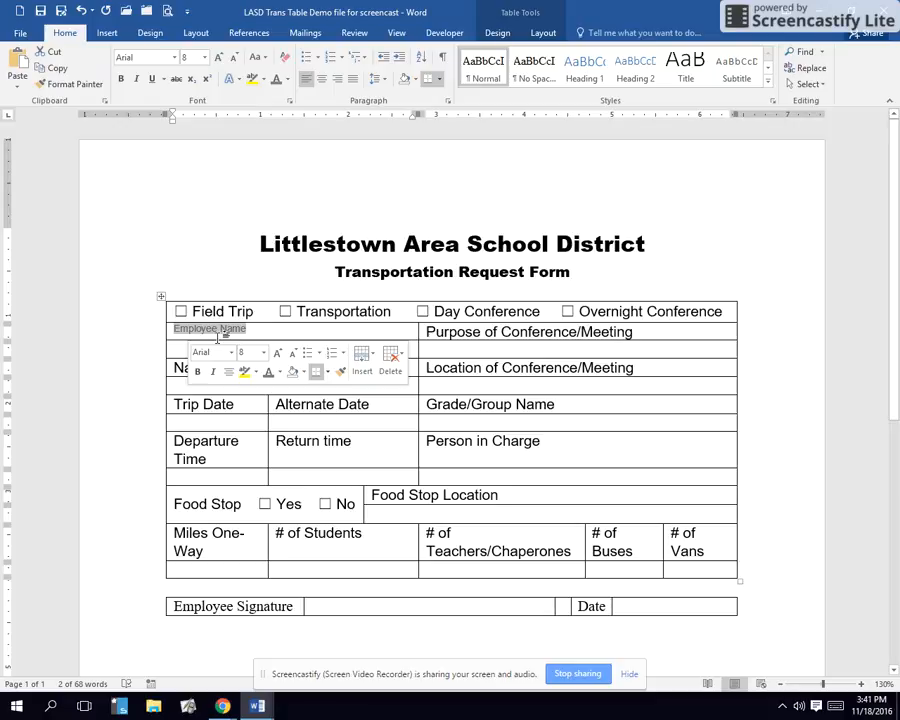
pyautogui.click(75, 85)
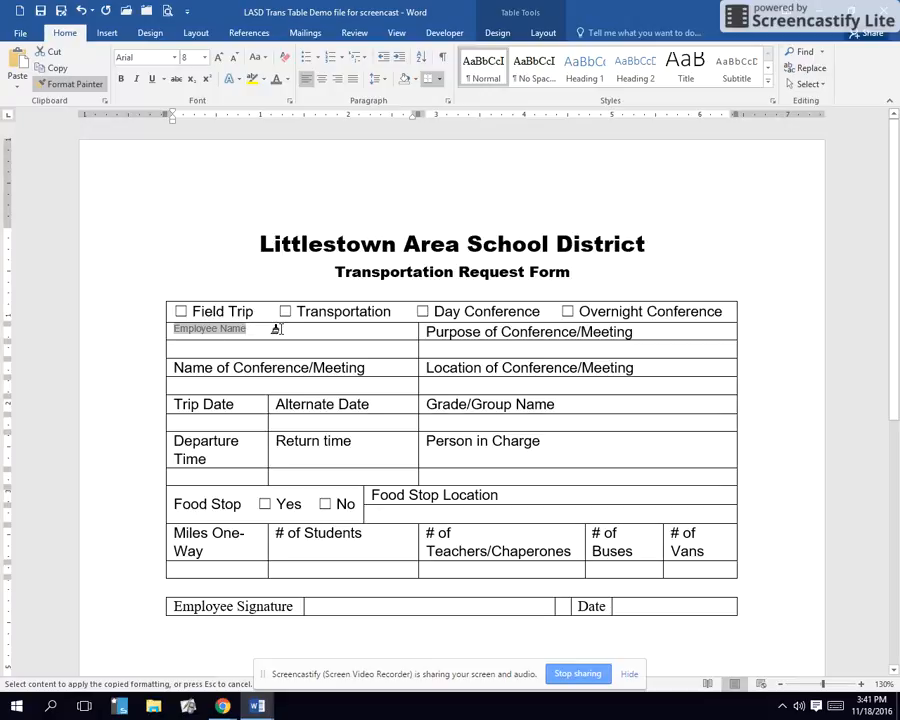
pyautogui.moveTo(630, 331)
pyautogui.mouseDown()
pyautogui.moveTo(466, 316)
pyautogui.moveTo(432, 333)
pyautogui.mouseUp()
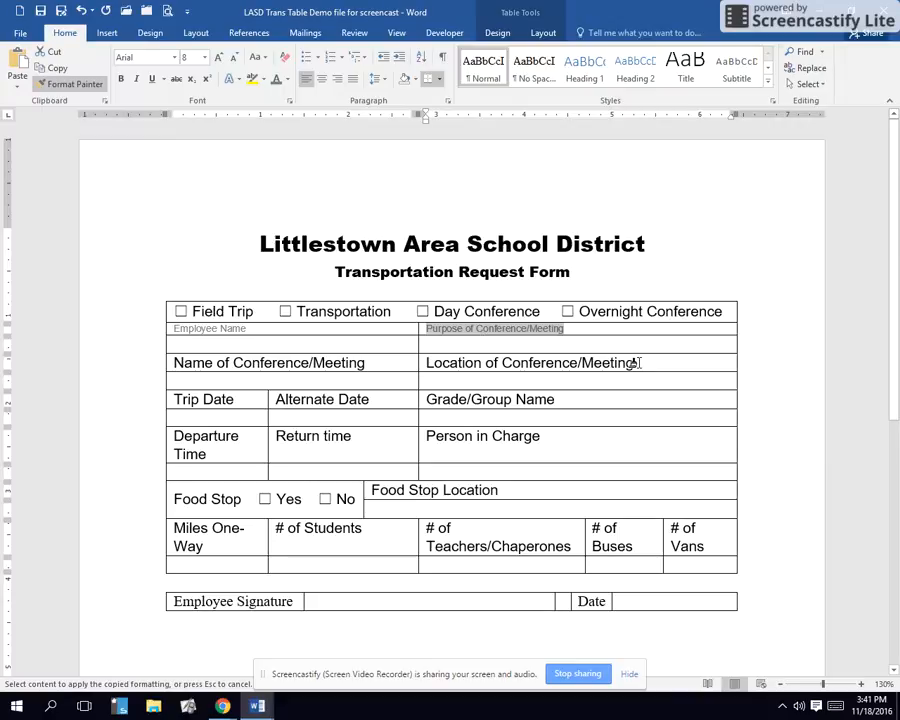
pyautogui.moveTo(636, 363); pyautogui.dragTo(428, 363)
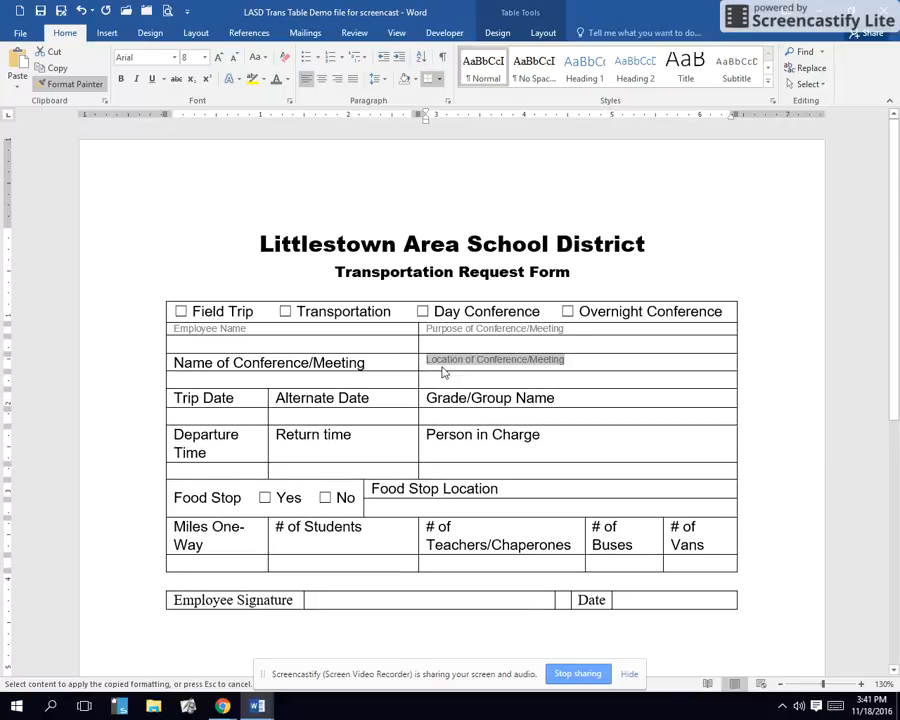
pyautogui.moveTo(363, 362); pyautogui.dragTo(174, 363)
# Apply the copied label formatting to Trip Date, Alternate Date, Grade/Group Name, Person in Charge, Return time and Departure Time
pyautogui.moveTo(229, 394); pyautogui.dragTo(174, 392)
pyautogui.moveTo(356, 390); pyautogui.dragTo(276, 398)
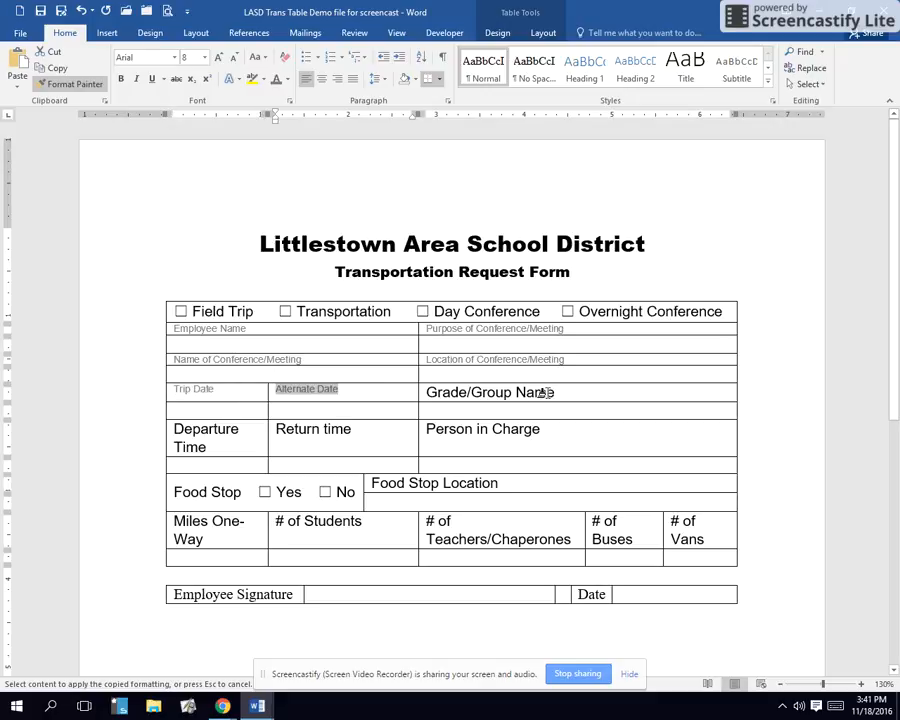
pyautogui.moveTo(556, 392); pyautogui.dragTo(446, 397)
pyautogui.moveTo(544, 428); pyautogui.dragTo(424, 423)
pyautogui.moveTo(329, 425); pyautogui.dragTo(276, 426)
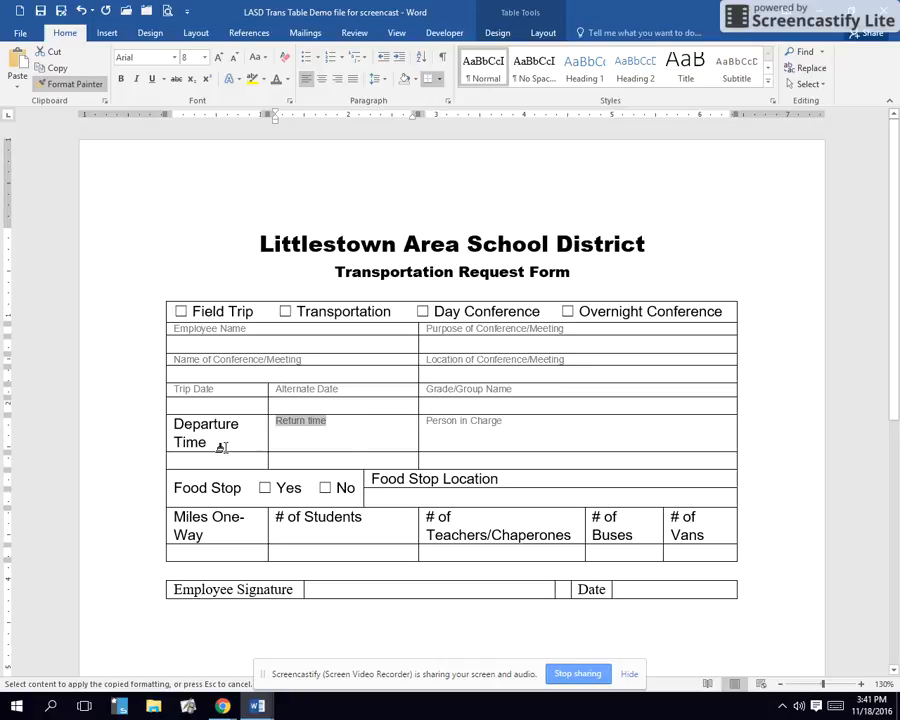
pyautogui.moveTo(221, 444); pyautogui.dragTo(174, 427)
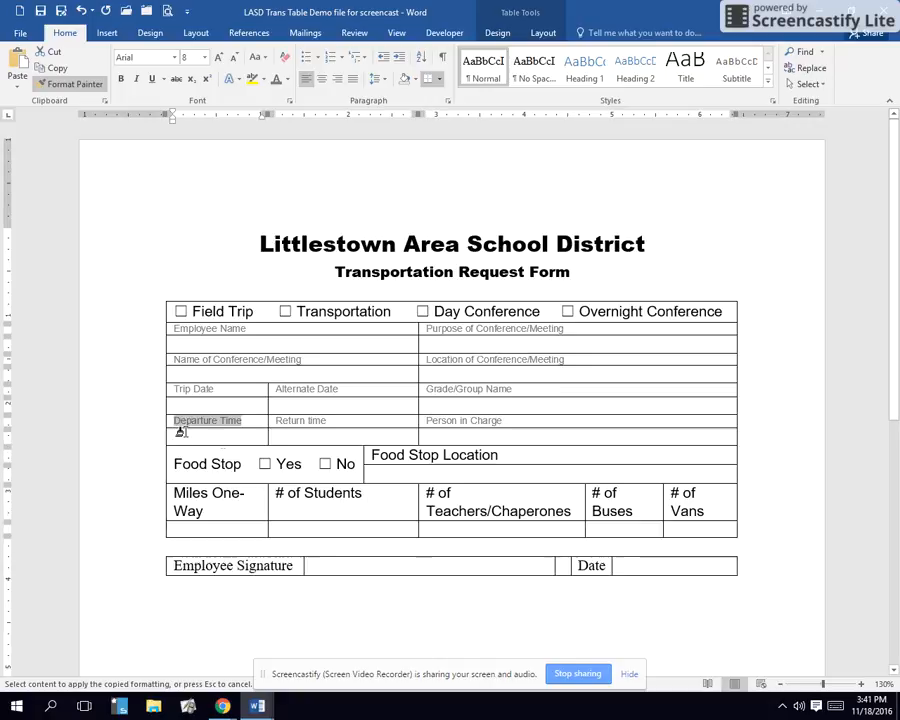
# Apply the copied label formatting to Food Stop Location, Miles One-Way, # of Students, # of Teachers/Chaperones, # of Buses and # of Vans
pyautogui.moveTo(507, 454); pyautogui.dragTo(372, 449)
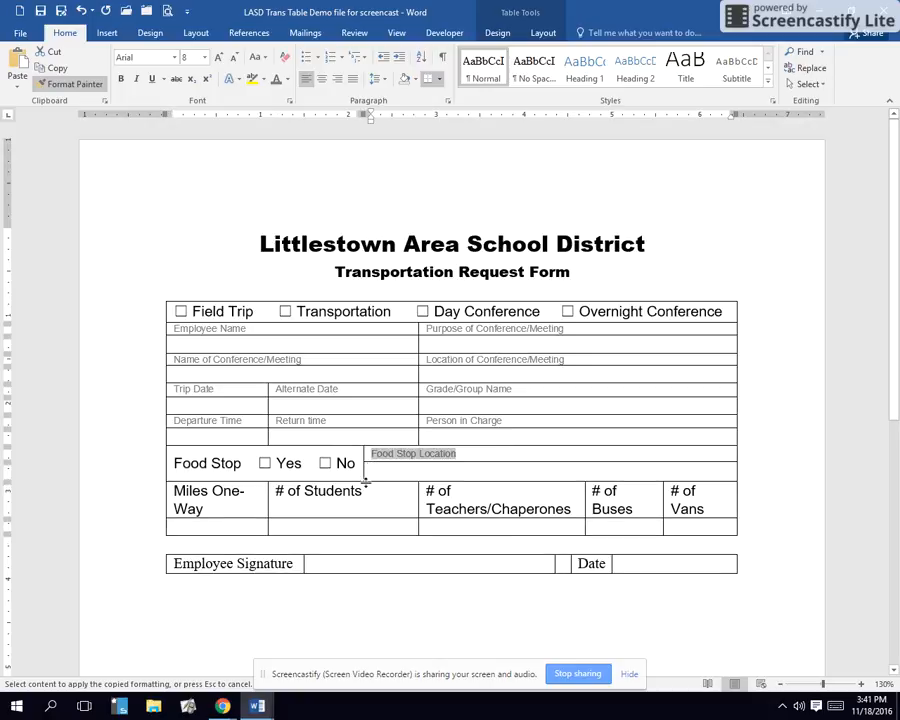
pyautogui.moveTo(220, 511); pyautogui.dragTo(172, 490)
pyautogui.moveTo(360, 490); pyautogui.dragTo(270, 491)
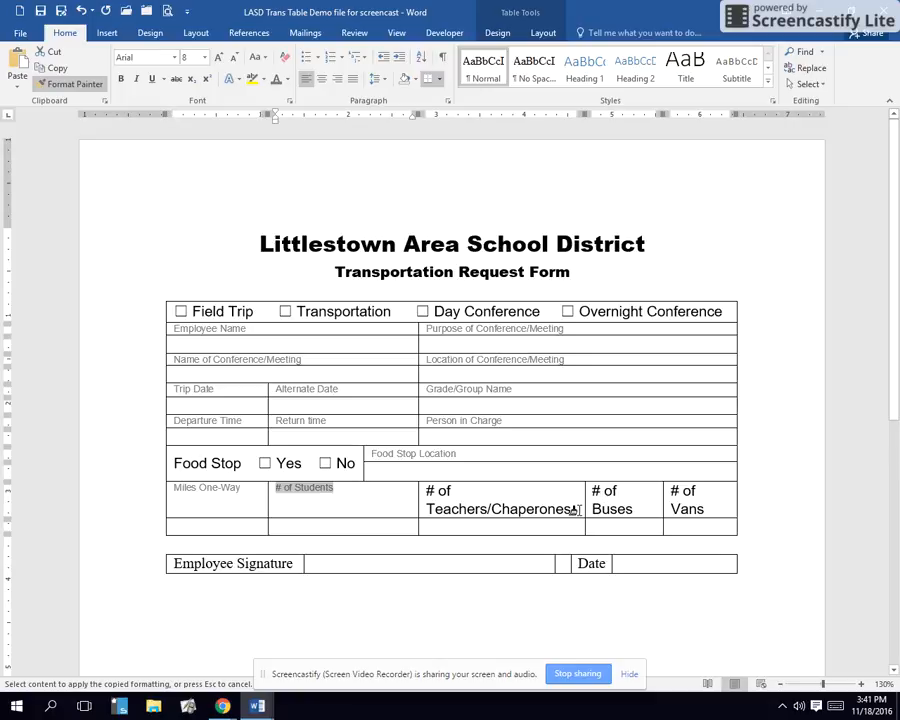
pyautogui.moveTo(572, 504); pyautogui.dragTo(427, 488)
pyautogui.moveTo(633, 508)
pyautogui.mouseDown()
pyautogui.moveTo(573, 490)
pyautogui.moveTo(614, 501)
pyautogui.mouseUp()
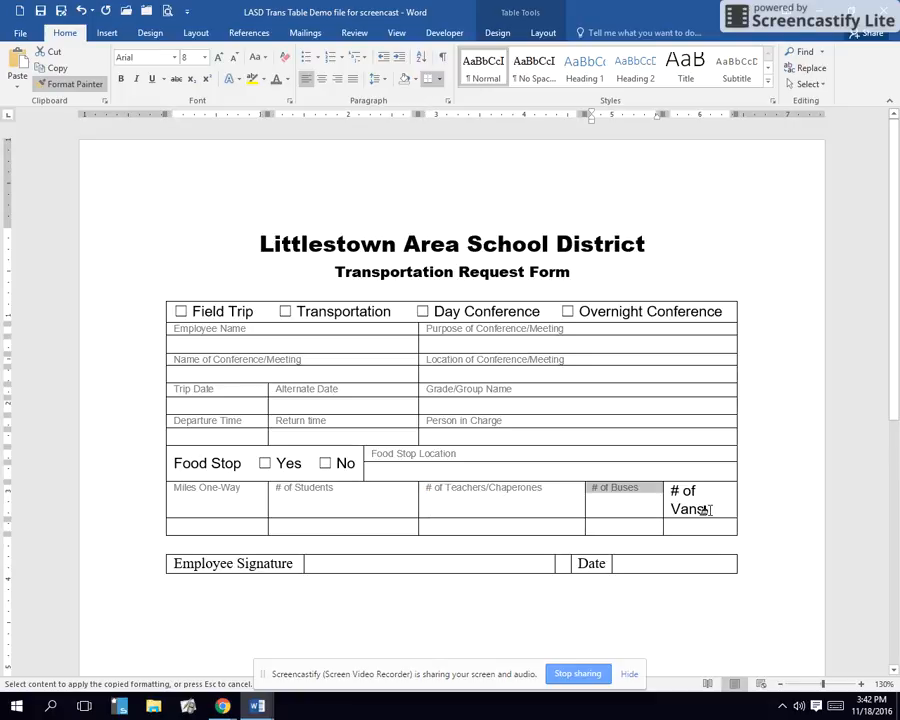
pyautogui.moveTo(700, 506); pyautogui.dragTo(666, 488)
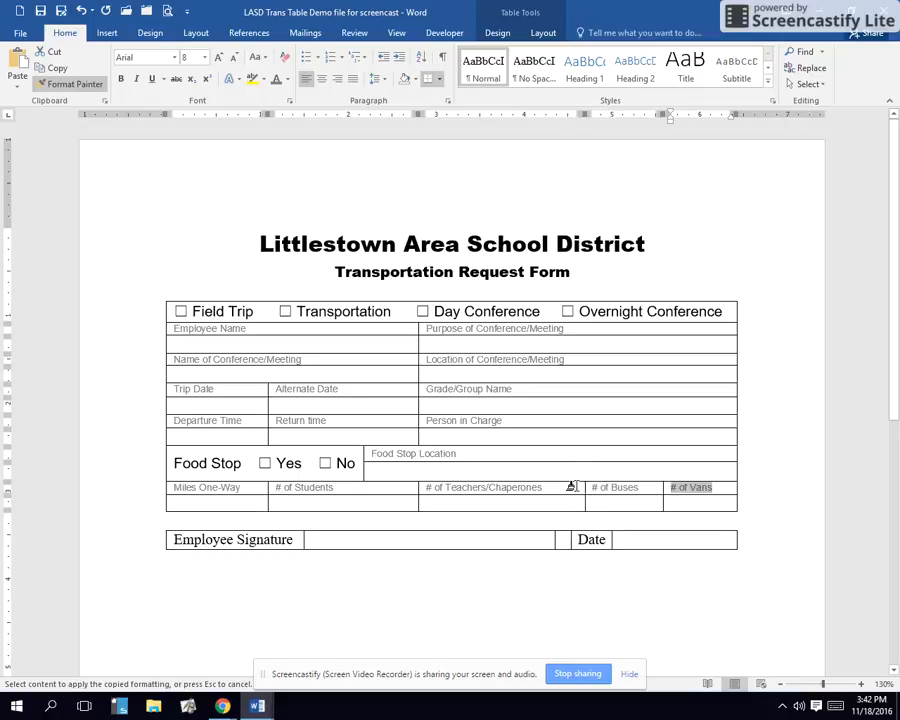
# Turn off Format Painter and remove the bottom border from the Employee Name and Purpose of Conference/Meeting label cells
pyautogui.click(68, 84)
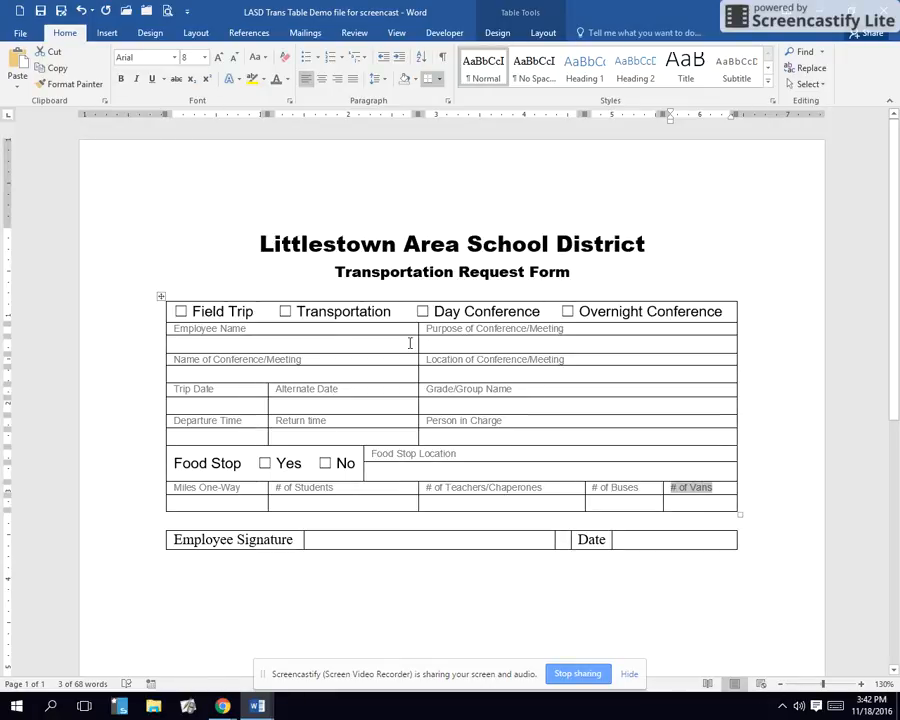
pyautogui.click(270, 328)
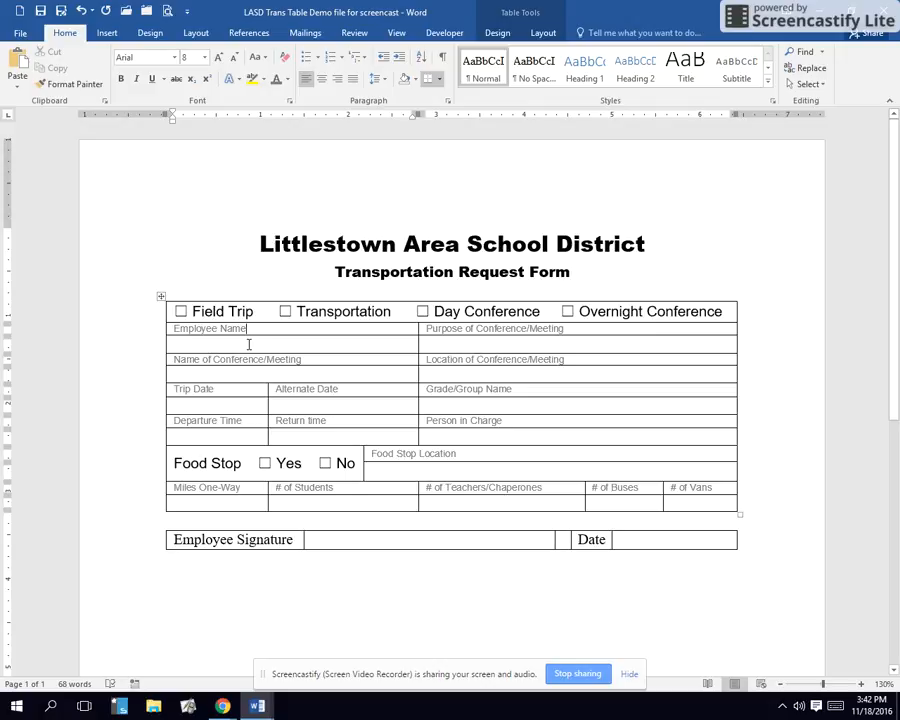
pyautogui.click(249, 344)
pyautogui.click(226, 342)
pyautogui.moveTo(175, 330); pyautogui.dragTo(499, 330)
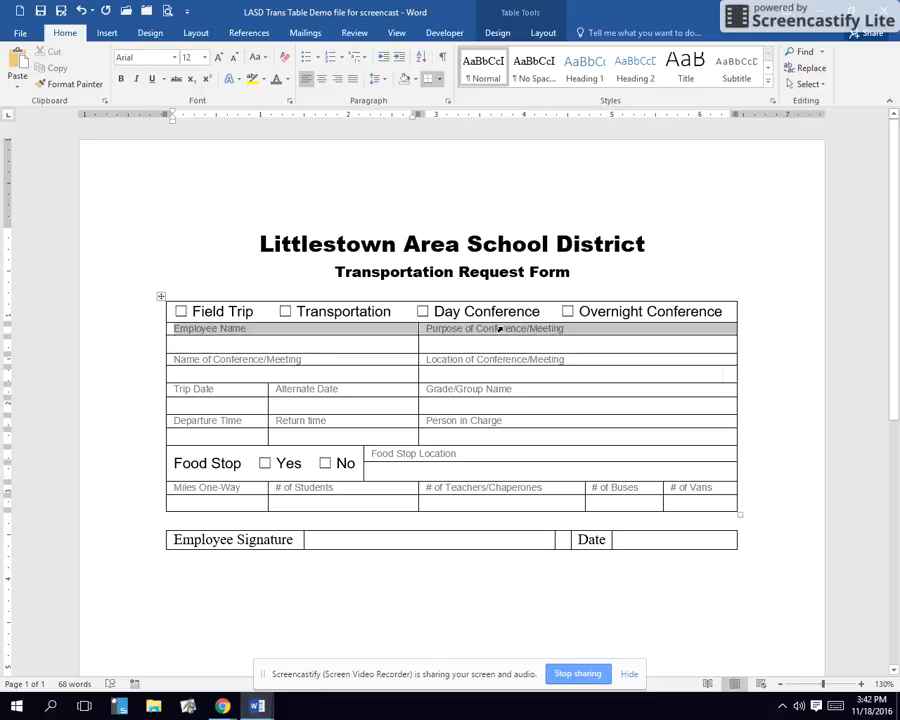
pyautogui.click(540, 34)
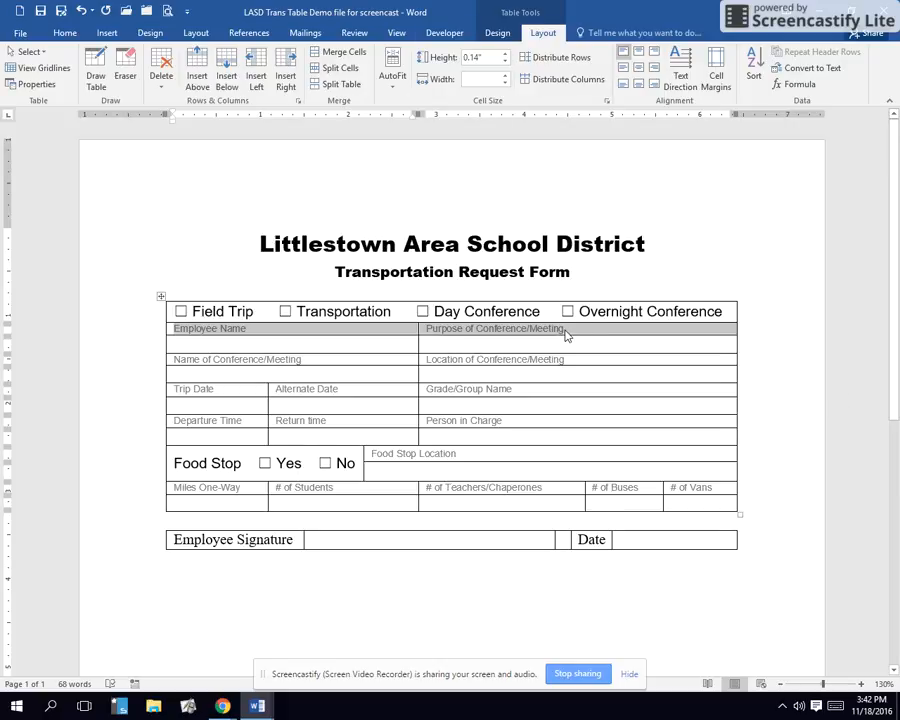
pyautogui.click(500, 33)
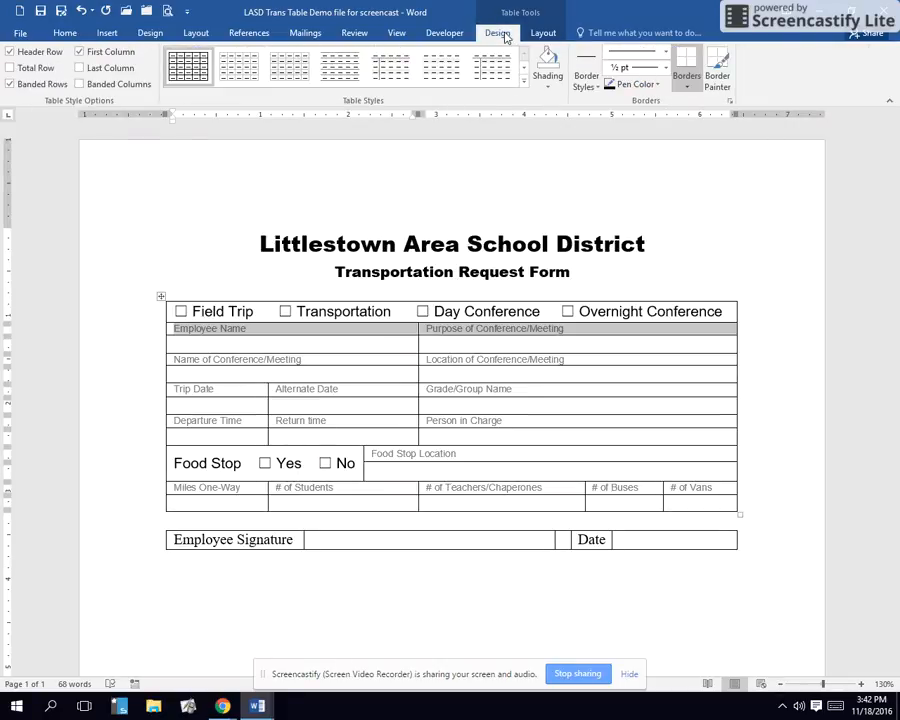
pyautogui.click(685, 89)
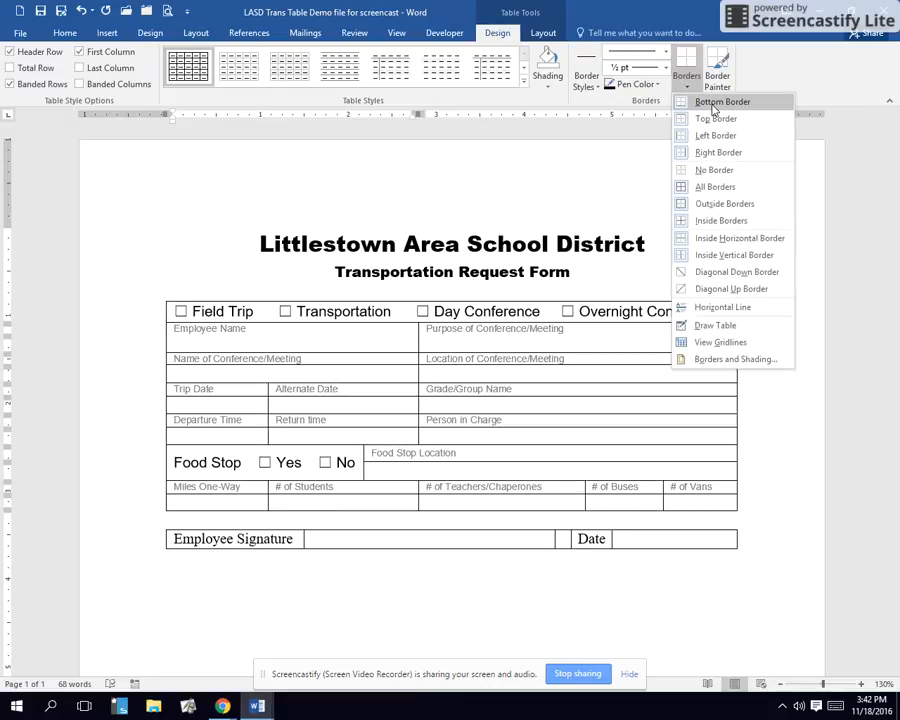
pyautogui.click(712, 104)
pyautogui.click(620, 343)
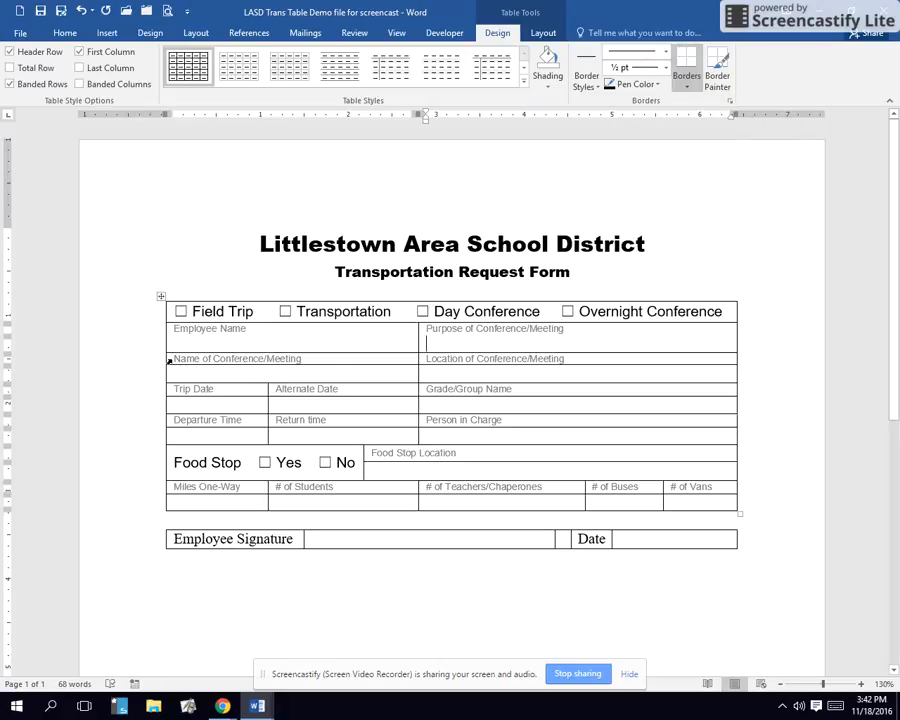
# Remove the bottom border from the Name/Location of Conference/Meeting label row and from the Trip Date, Alternate Date and Grade/Group Name row
pyautogui.moveTo(169, 360); pyautogui.dragTo(464, 356)
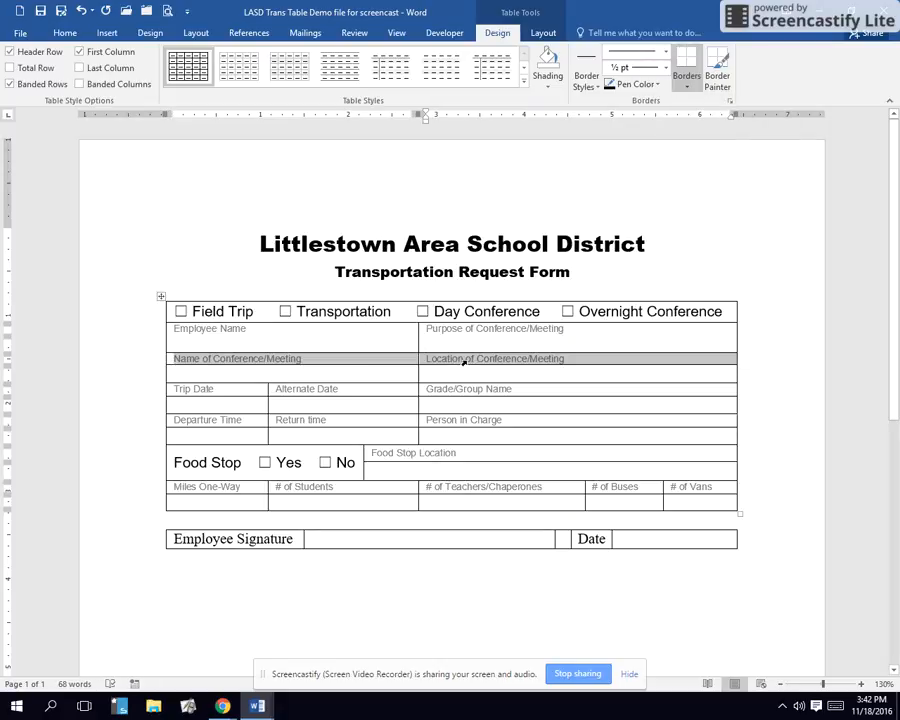
pyautogui.click(688, 85)
pyautogui.click(696, 100)
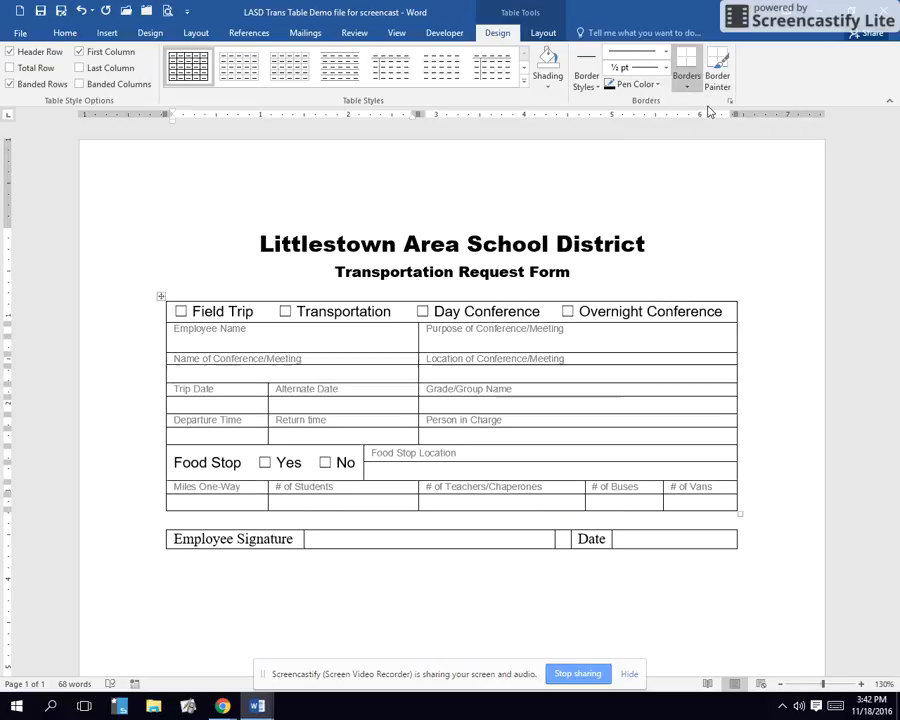
pyautogui.moveTo(238, 384); pyautogui.dragTo(491, 386)
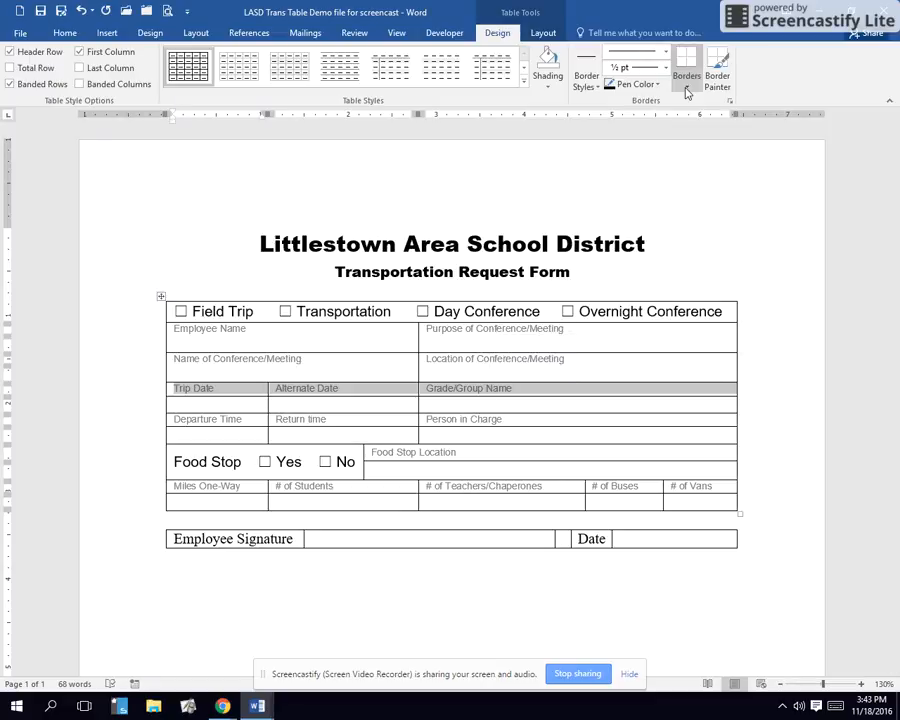
pyautogui.click(688, 90)
pyautogui.click(692, 99)
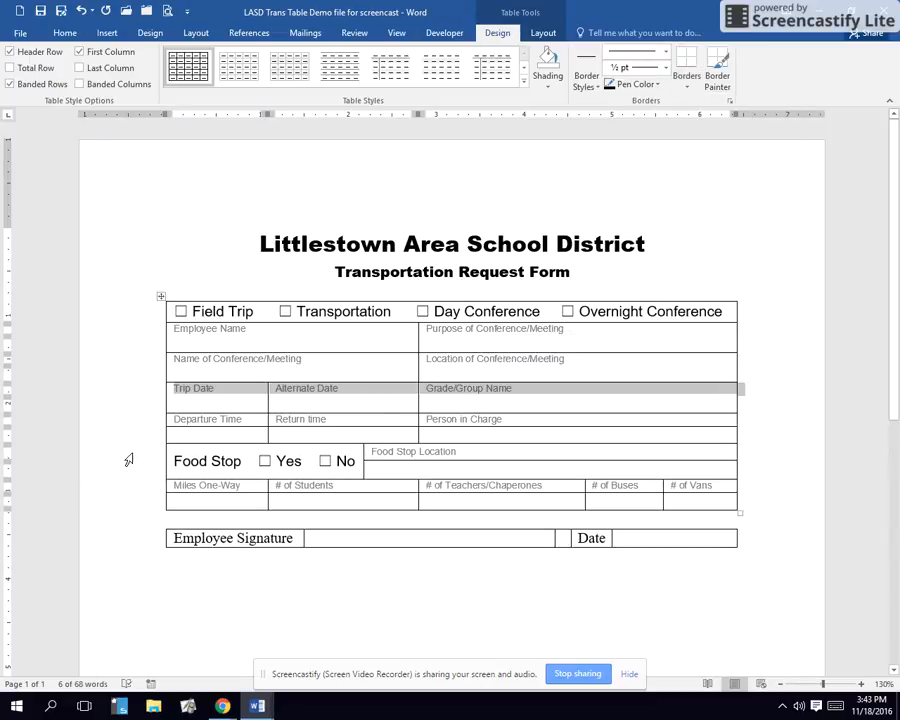
# Remove the bottom border from the Departure Time, Return time and Person in Charge row and from the Food Stop Location cell
pyautogui.moveTo(172, 420); pyautogui.dragTo(491, 426)
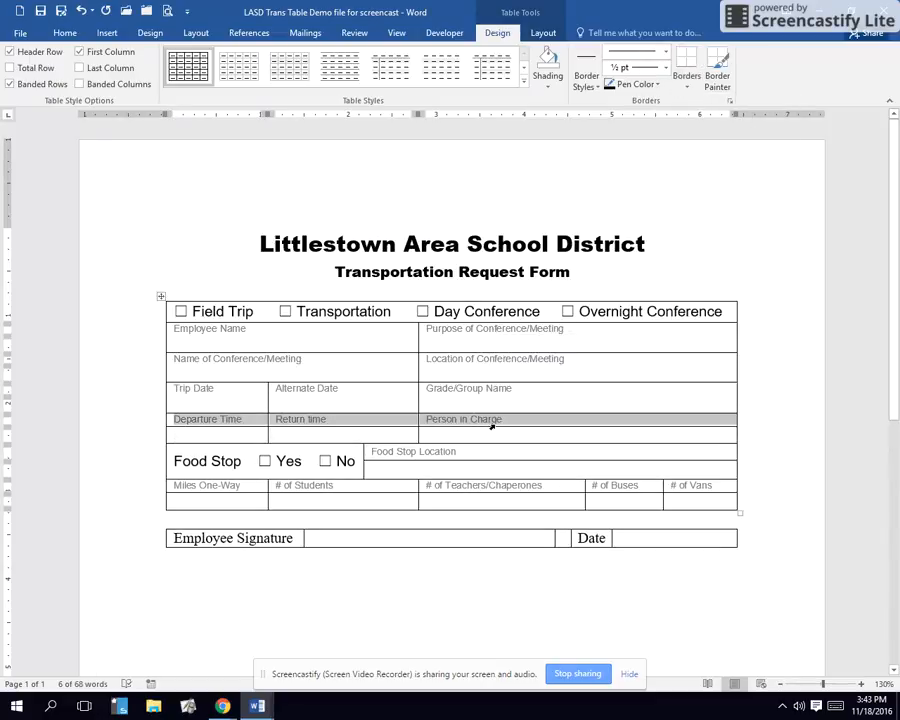
pyautogui.click(689, 88)
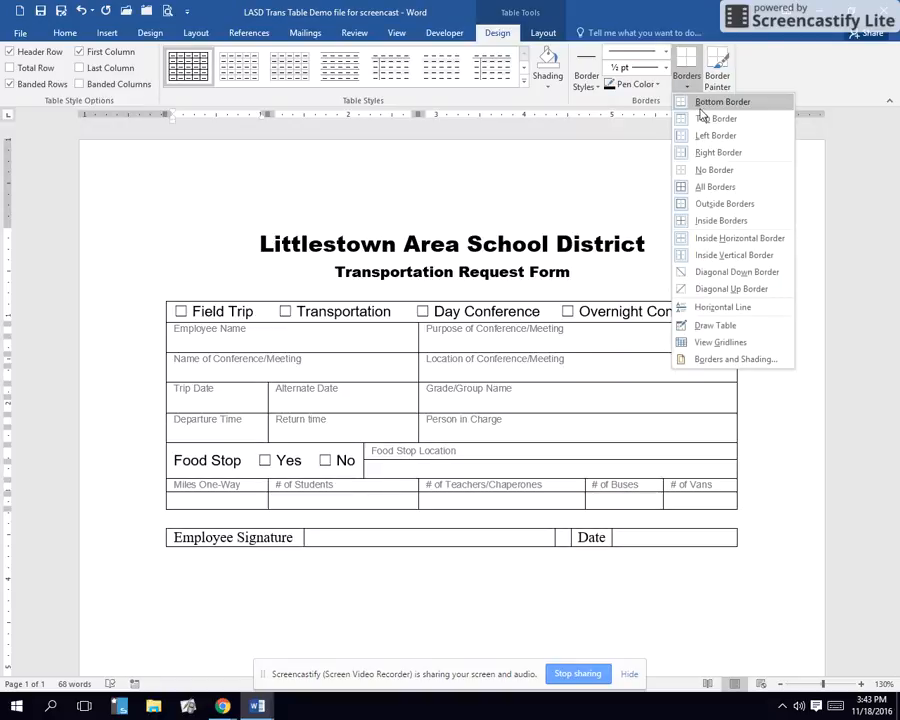
pyautogui.click(701, 107)
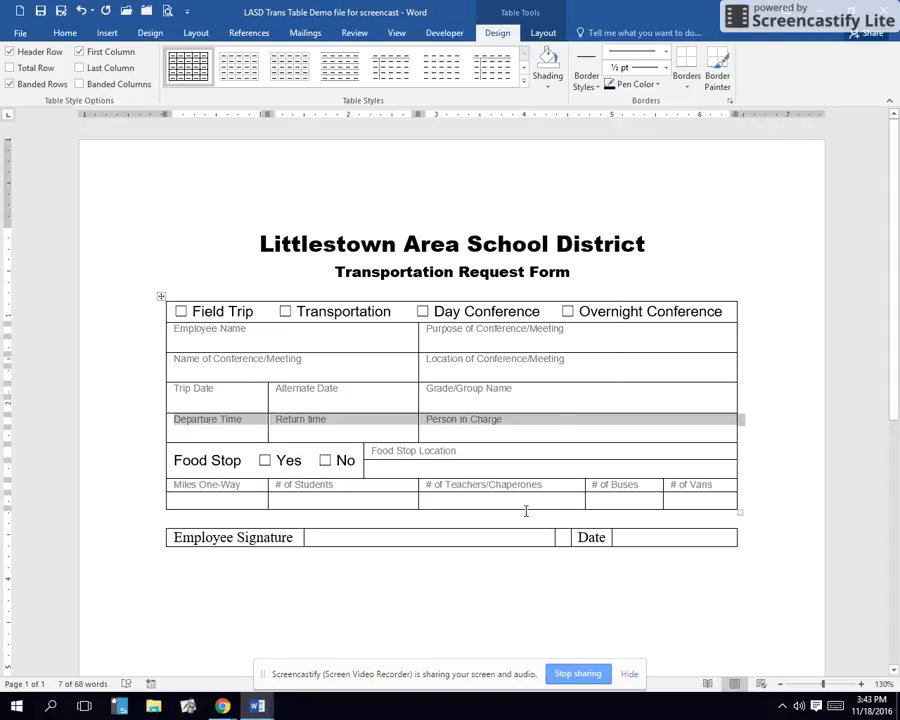
pyautogui.moveTo(376, 458); pyautogui.dragTo(521, 459)
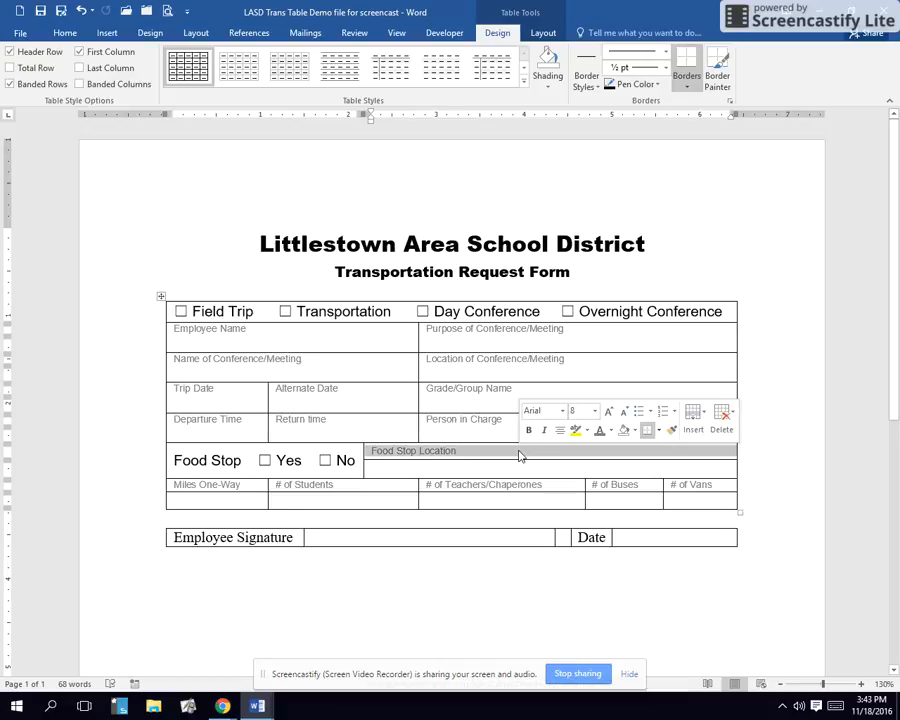
pyautogui.click(659, 432)
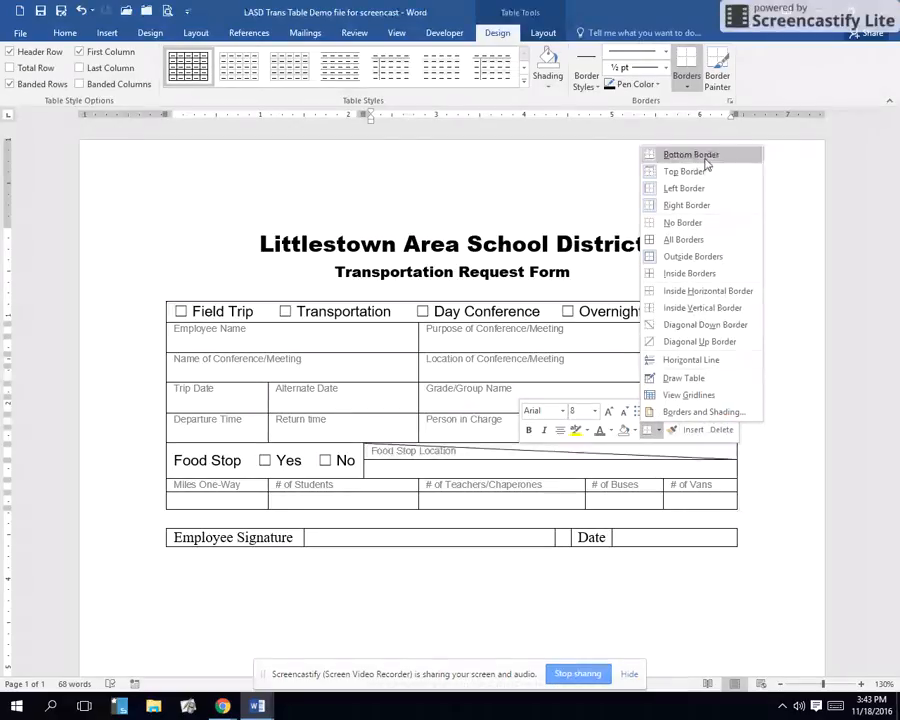
pyautogui.click(652, 152)
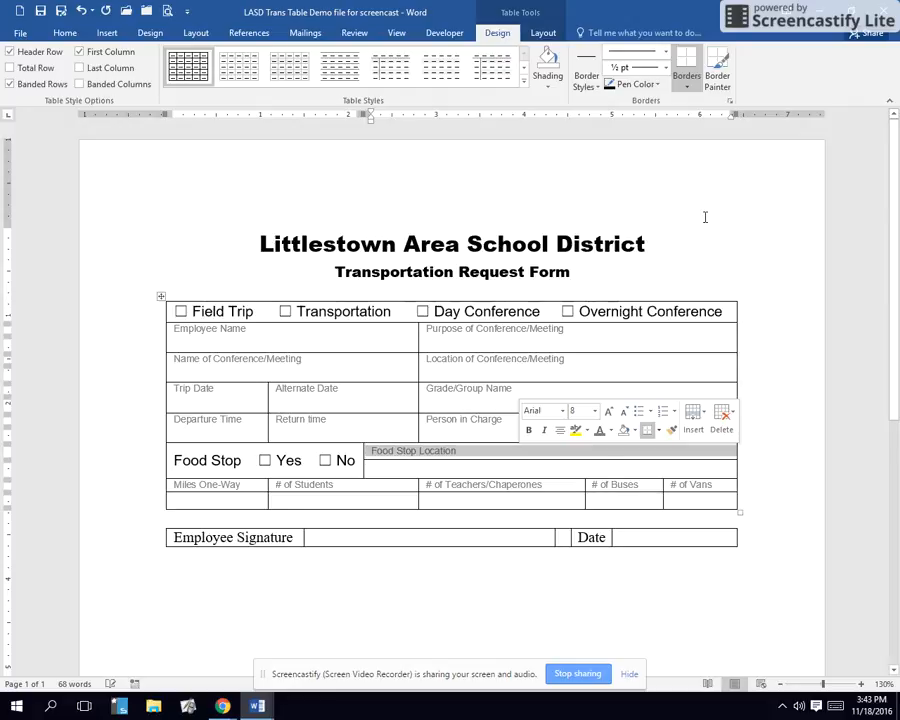
# Remove the bottom border from the label row running from Miles One-Way to # of Vans
pyautogui.click(172, 484)
pyautogui.moveTo(208, 488); pyautogui.dragTo(683, 484)
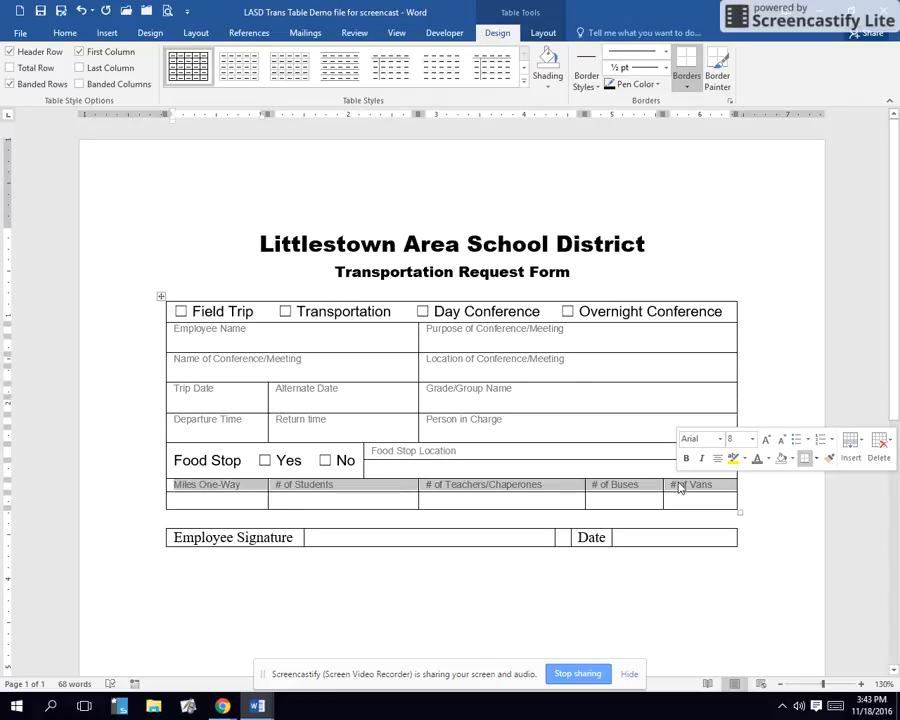
pyautogui.click(816, 458)
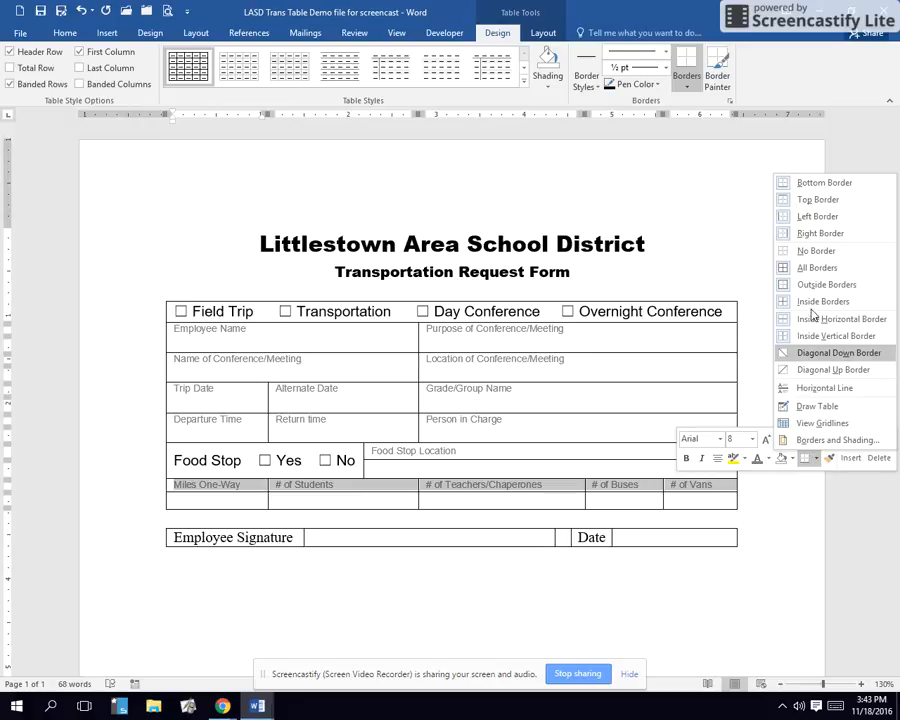
pyautogui.click(826, 184)
# Remove the top border of the blank cell beneath the Food Stop Location label
pyautogui.click(538, 464)
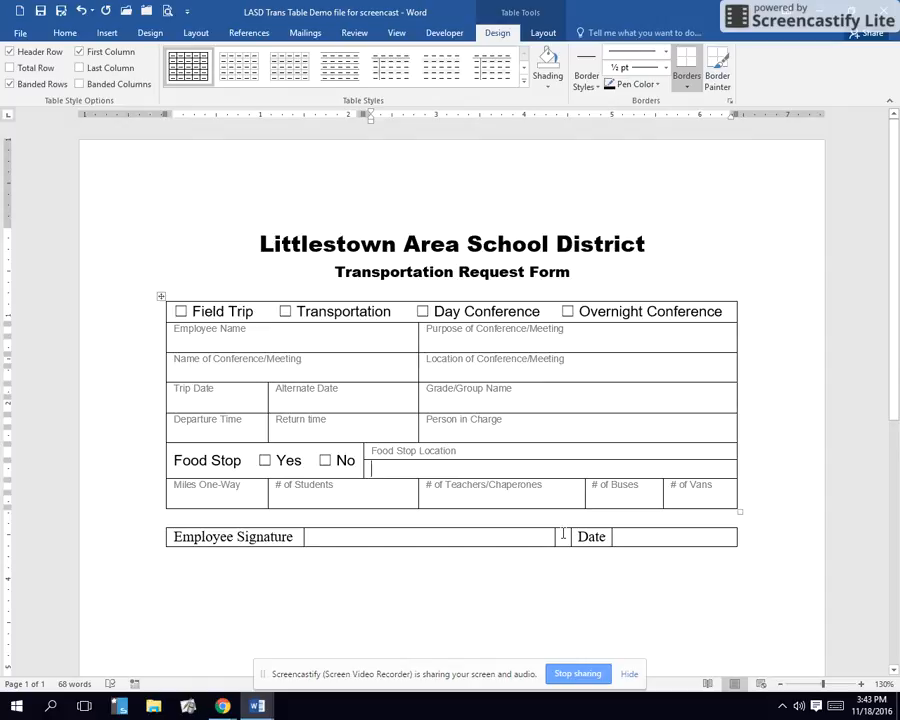
pyautogui.rightClick(446, 476)
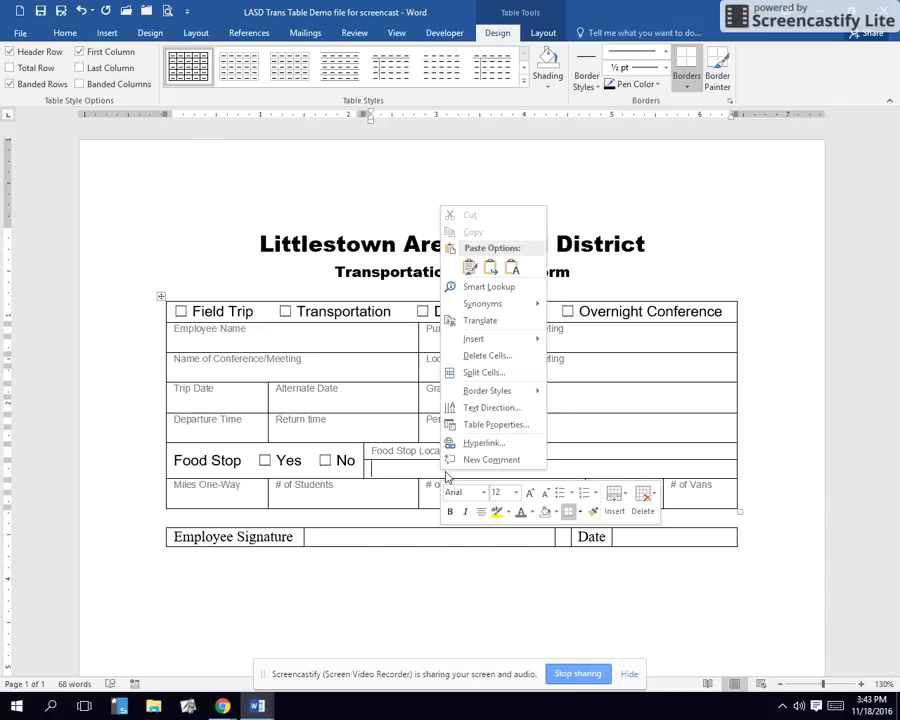
pyautogui.click(579, 511)
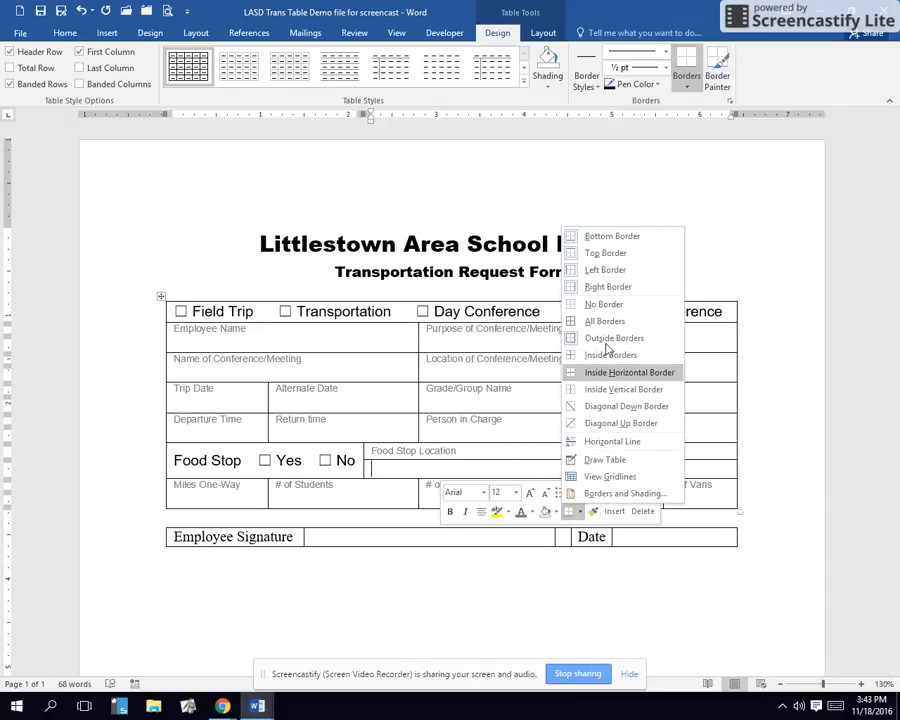
pyautogui.click(634, 255)
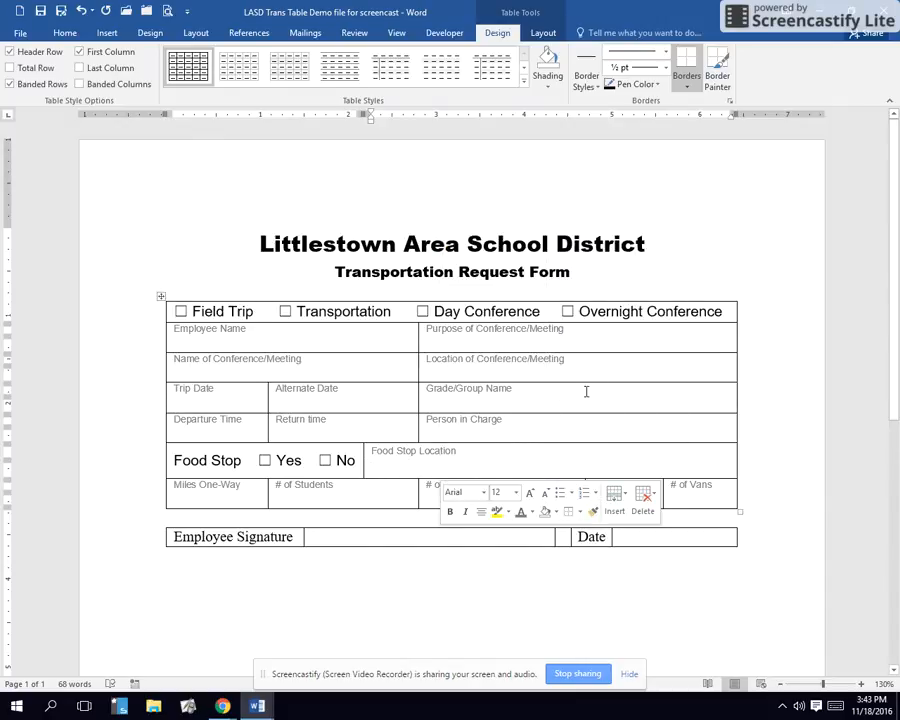
pyautogui.click(530, 449)
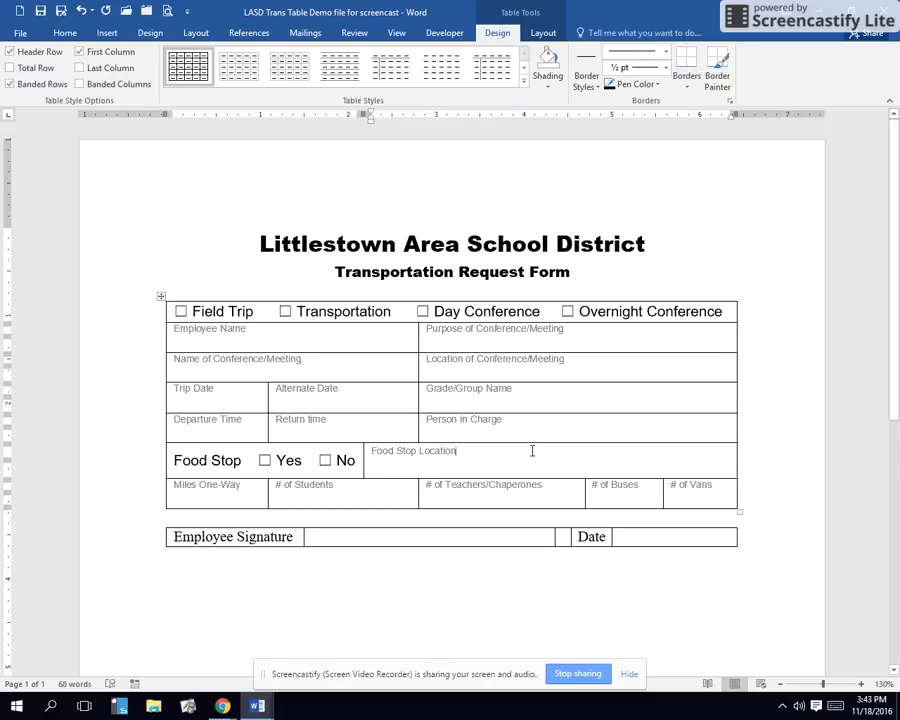
pyautogui.press('Return')
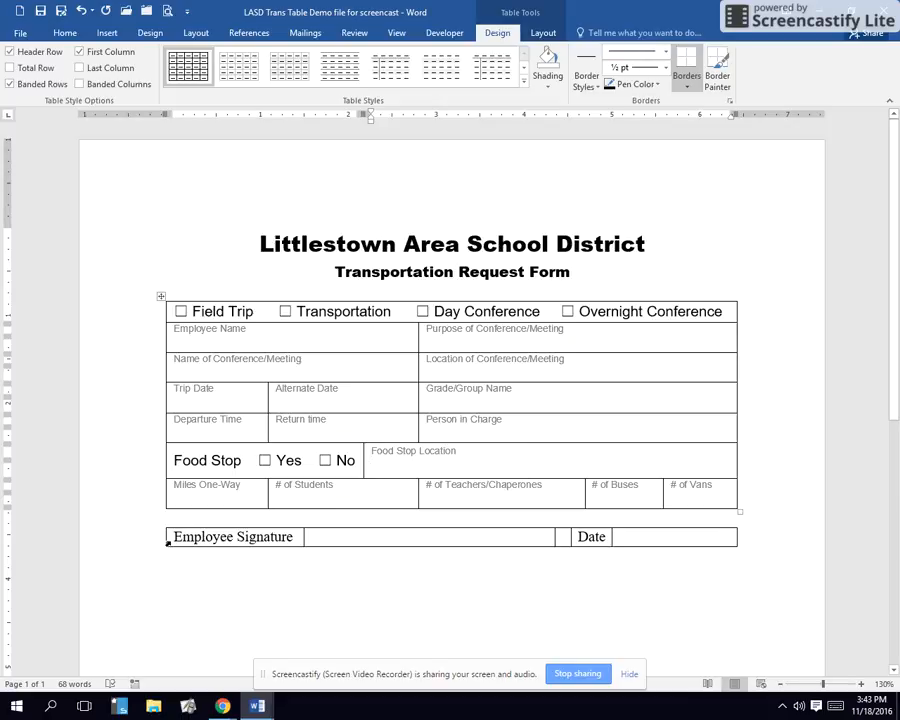
# Select the whole Employee Signature and Date table and set it to No Border
pyautogui.click(159, 538)
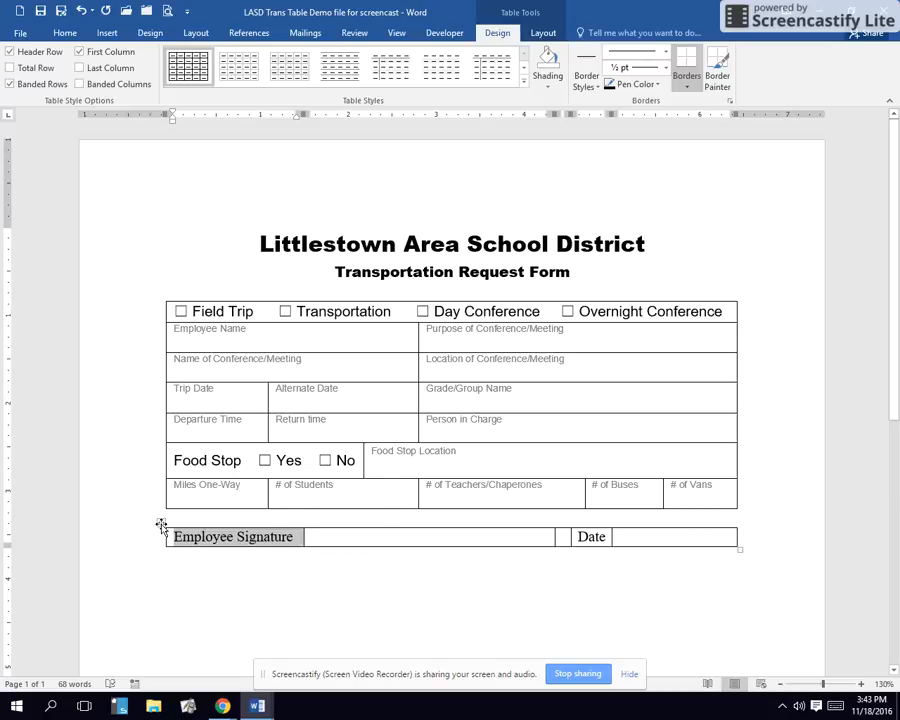
pyautogui.click(161, 526)
pyautogui.click(302, 501)
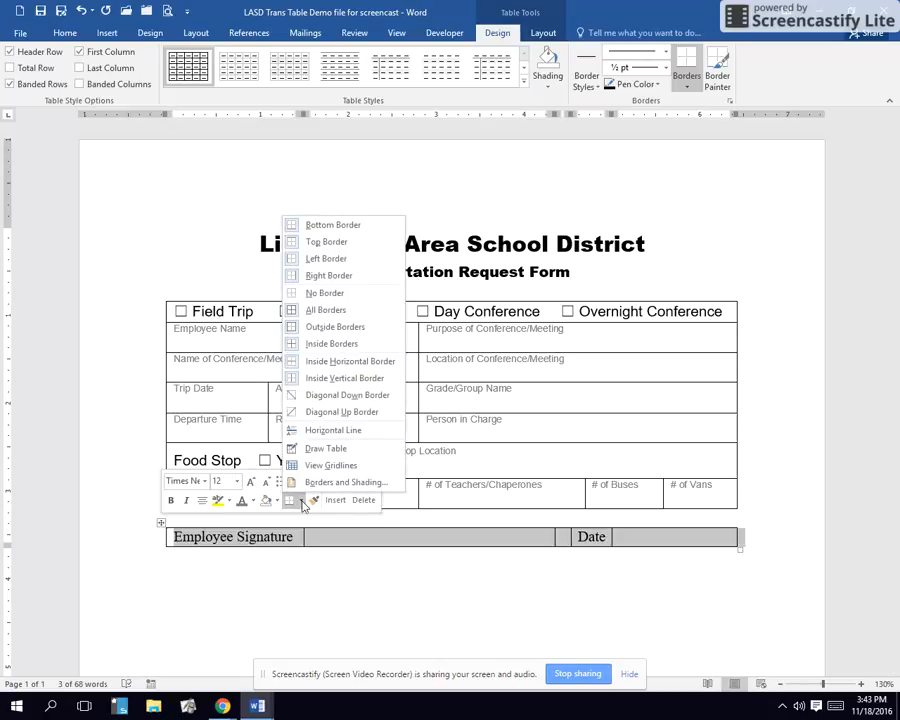
pyautogui.click(341, 297)
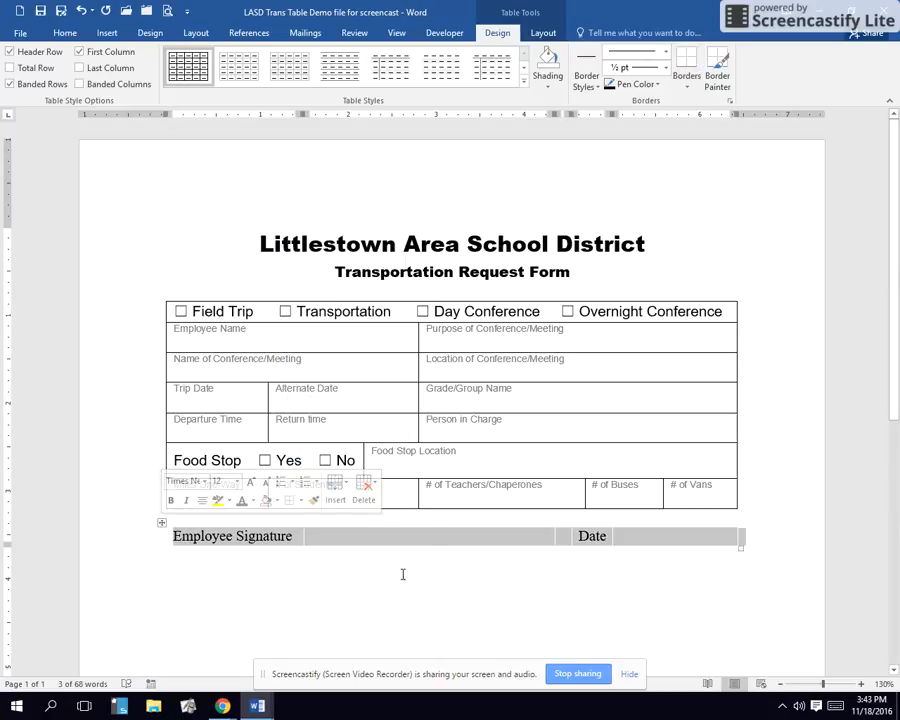
pyautogui.click(402, 571)
# Add a bottom border to the blank cells following Employee Signature and Date to form the writing lines
pyautogui.click(398, 537)
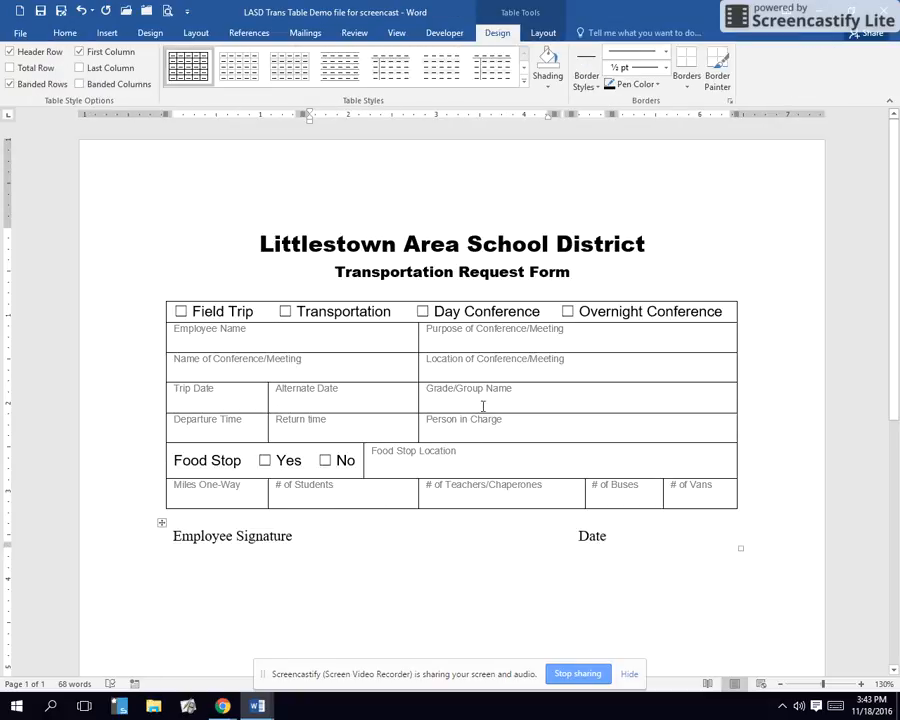
pyautogui.click(687, 88)
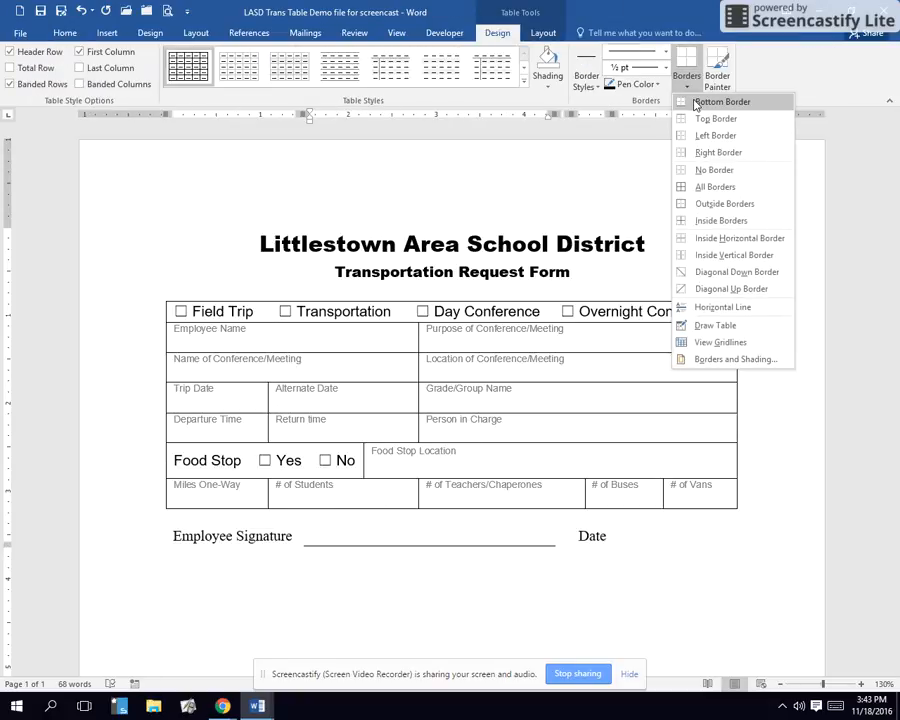
pyautogui.click(715, 101)
pyautogui.click(668, 540)
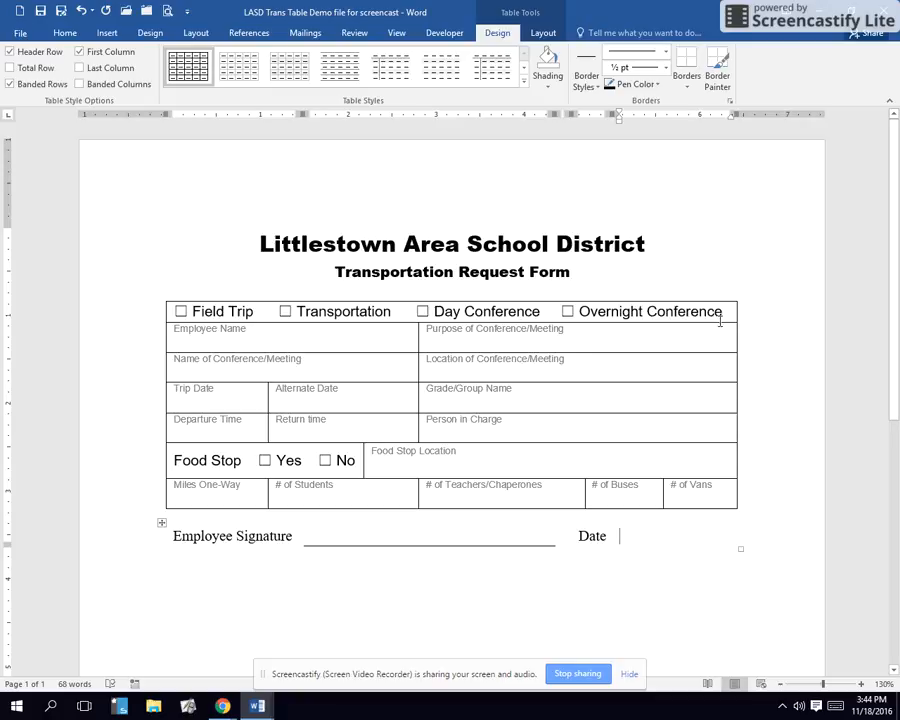
pyautogui.click(688, 88)
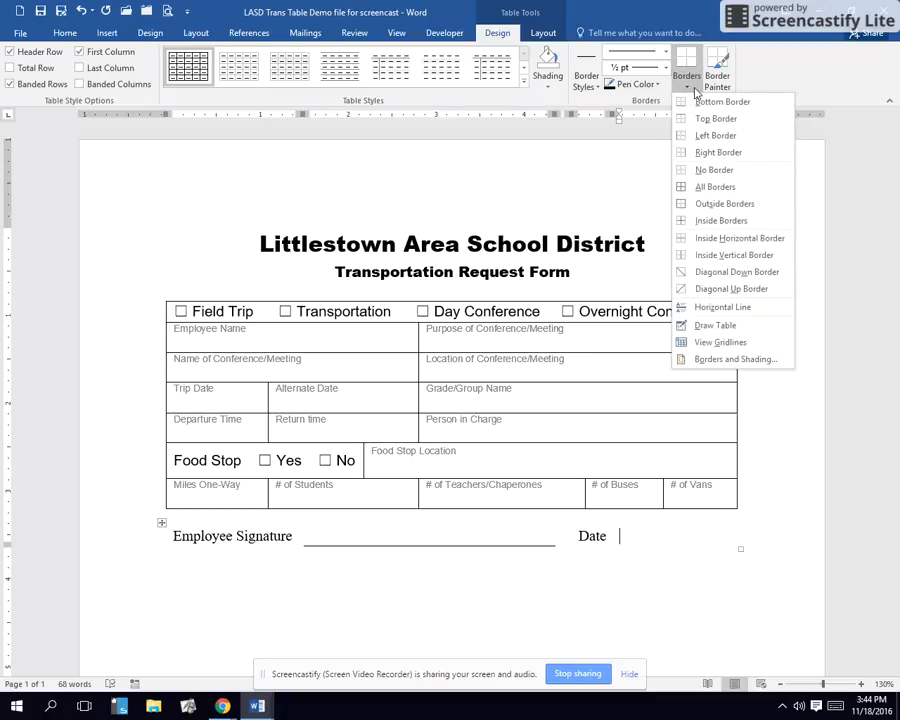
pyautogui.click(712, 101)
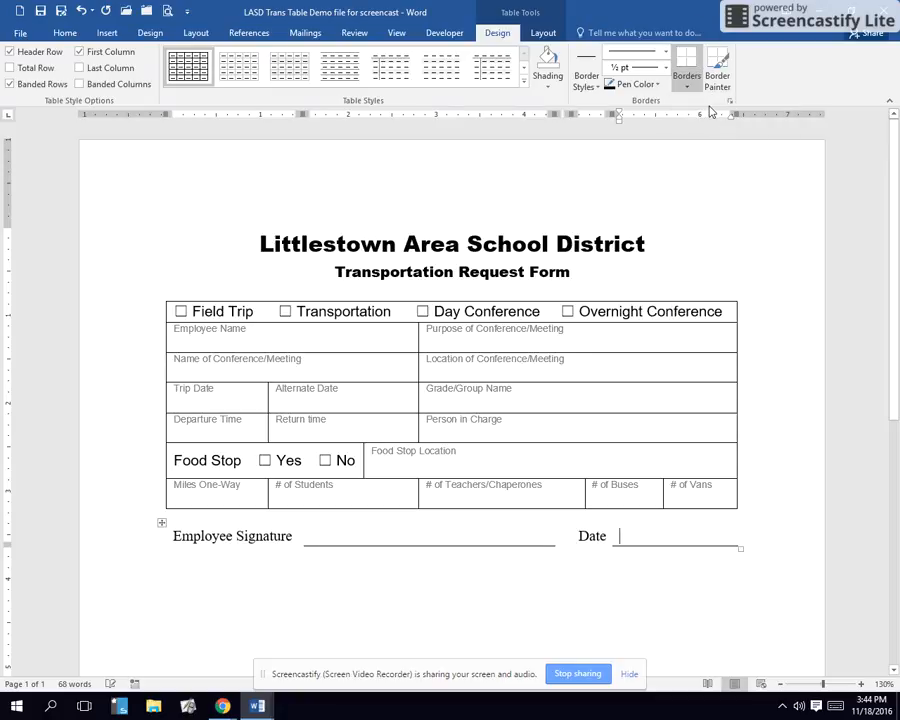
pyautogui.click(489, 594)
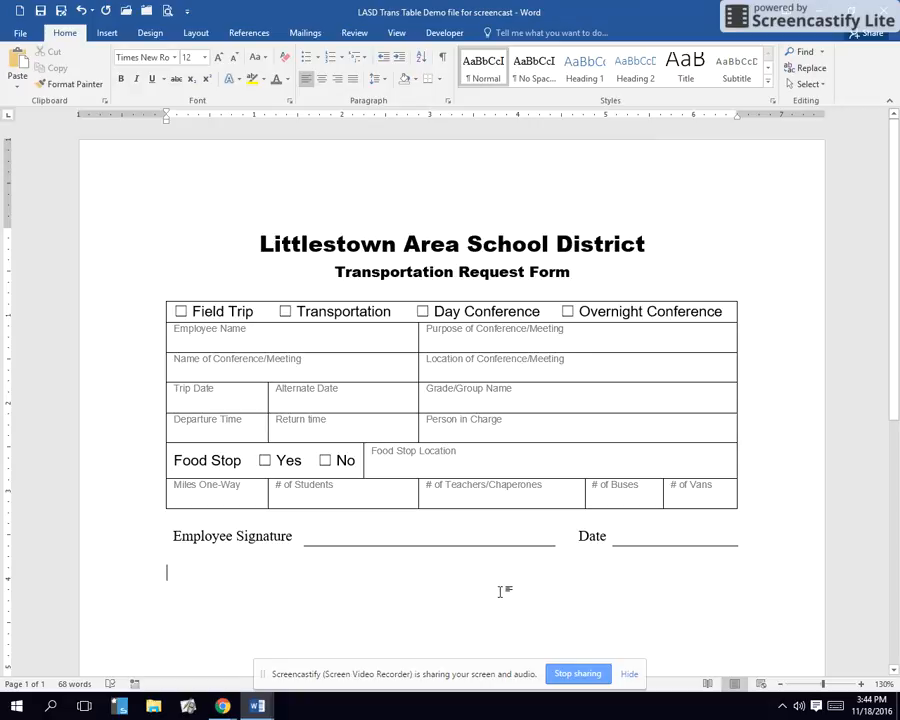